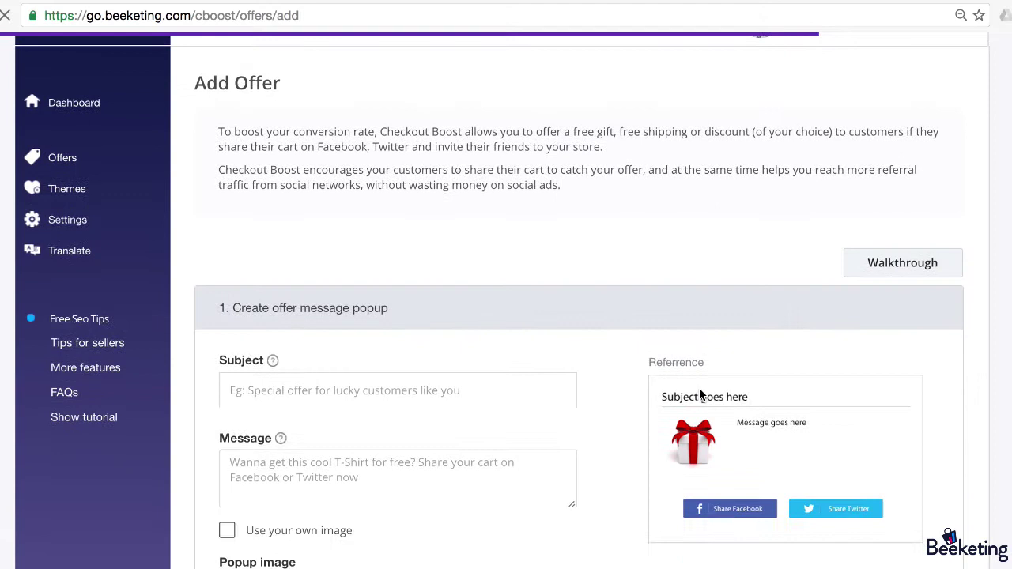
Step: Scroll the Add Offer page down to the offer message popup section
scroll(699, 394, down, 3)
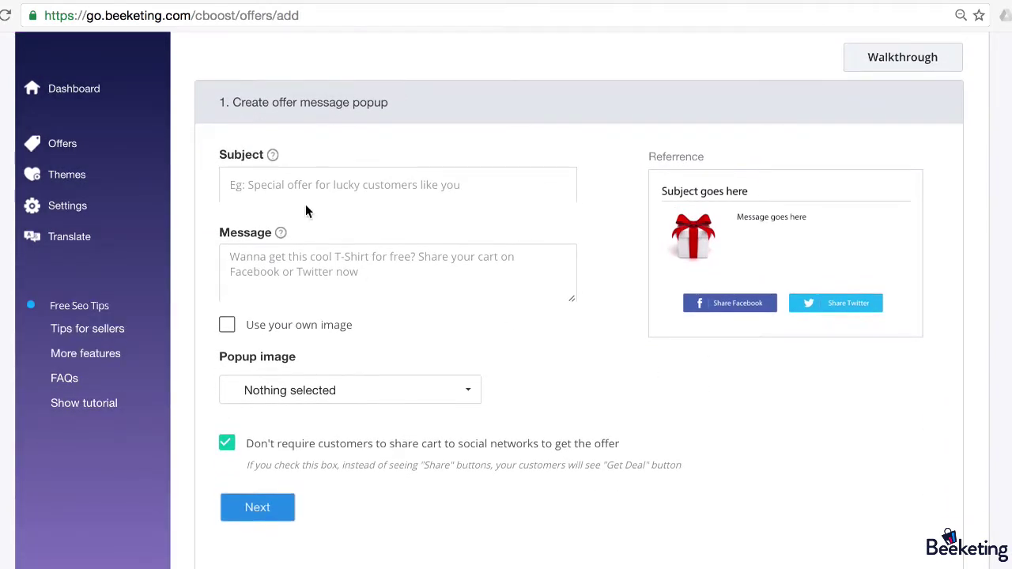
Step: Set the subject to 'We've got a little surprise just for you!' and choose the cool product message preset
click(290, 185)
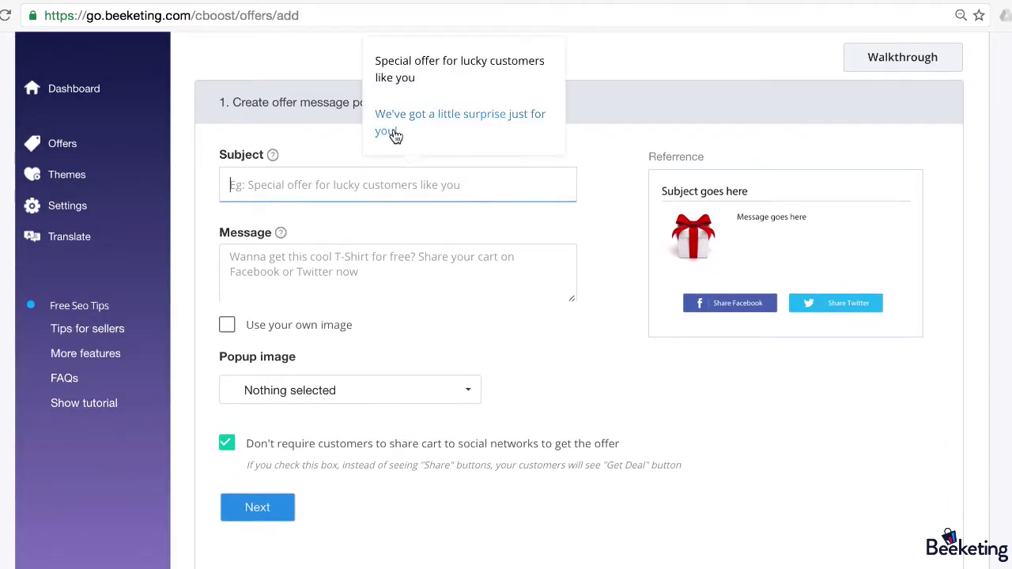
click(394, 121)
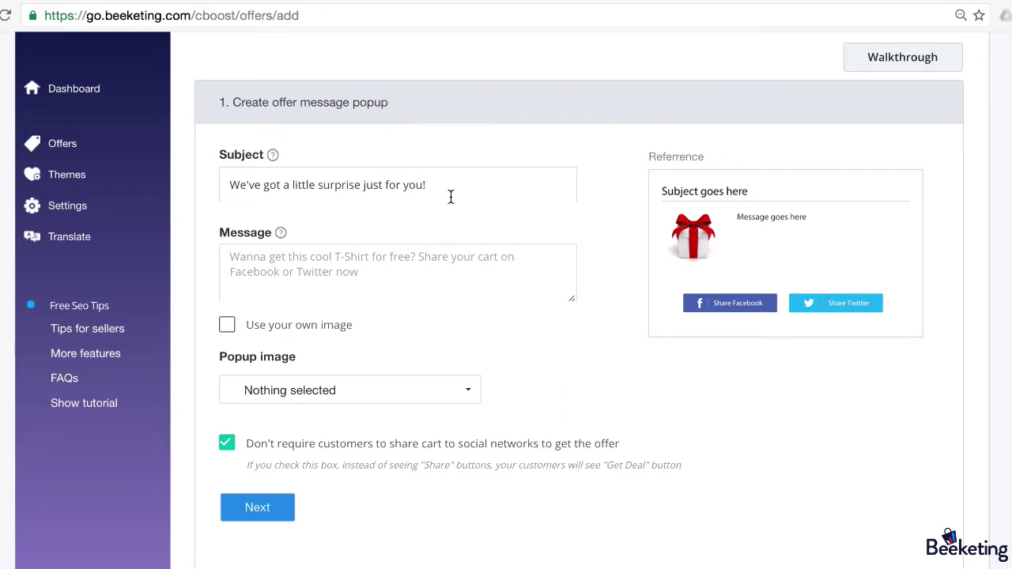
click(451, 247)
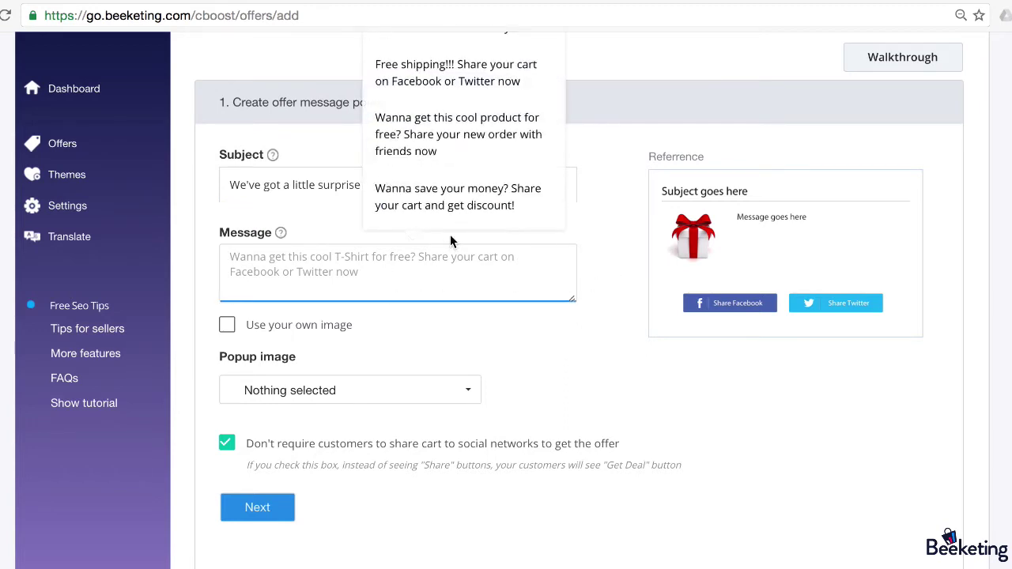
scroll(411, 118, down, 1)
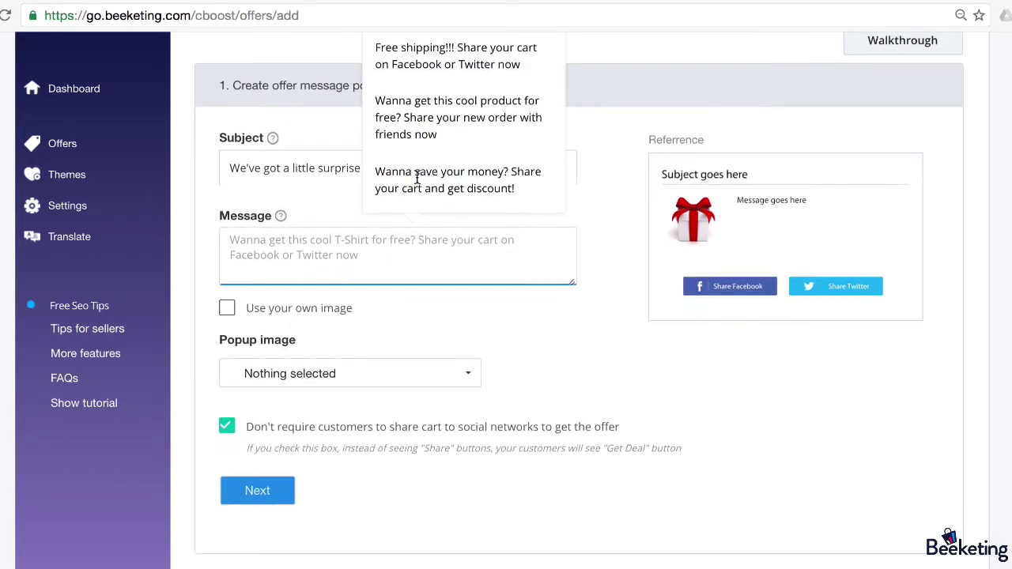
click(409, 119)
Step: Reword the message, changing 'this' to 'a' and 'product' to 'gift'
double_click(298, 241)
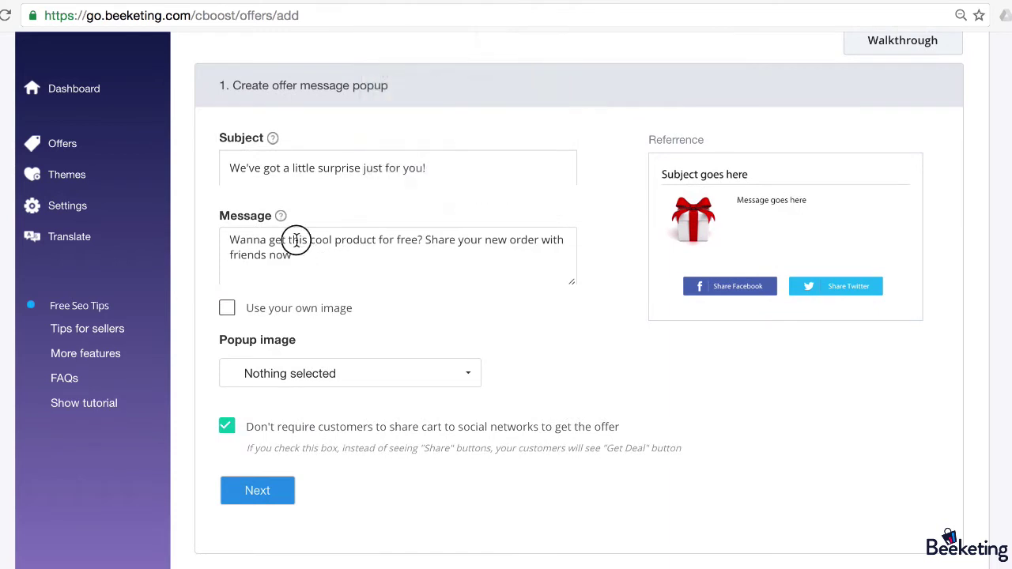
text(a)
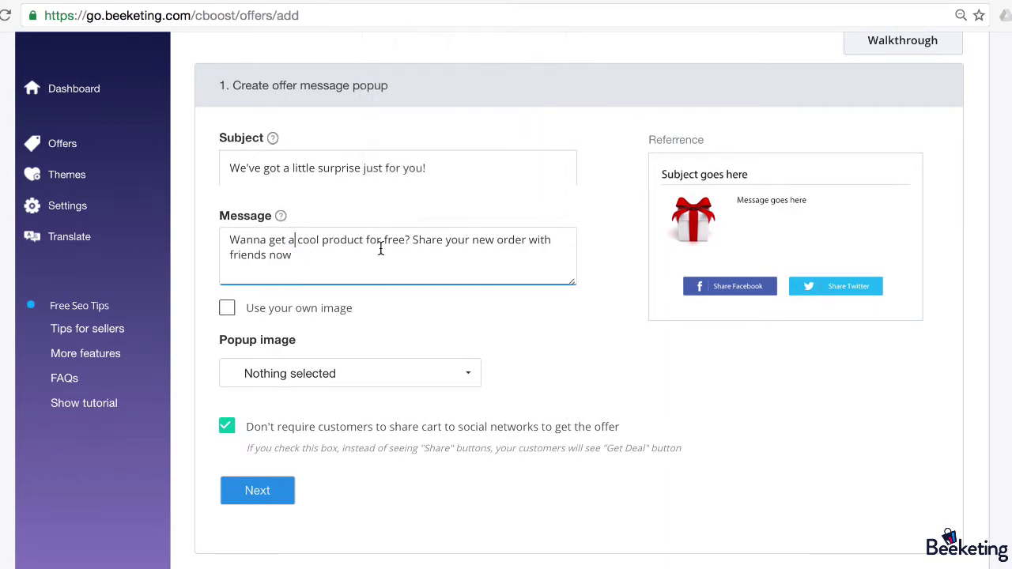
double_click(348, 240)
text(gift)
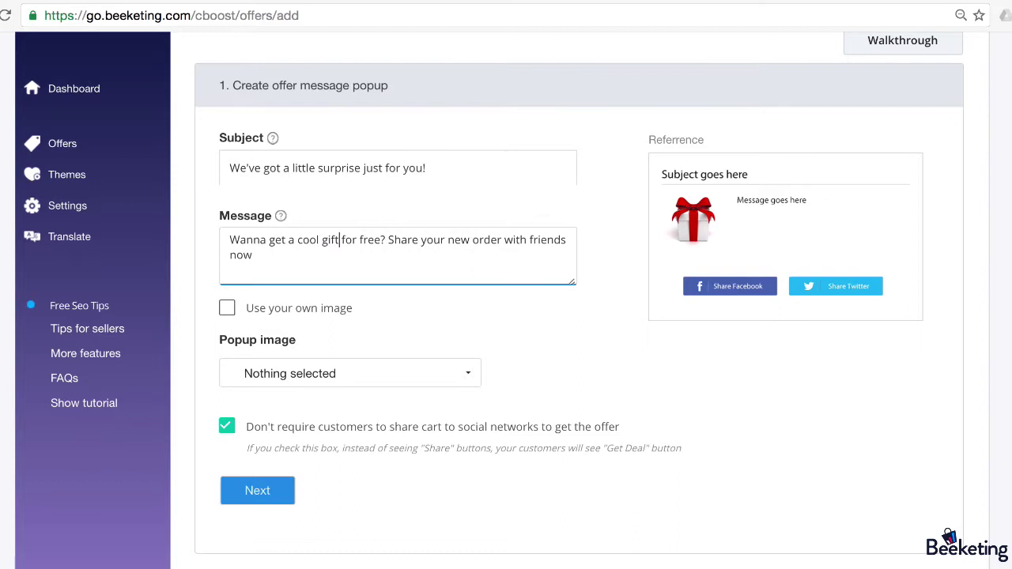
Step: Abandon a custom image upload and use the built-in Free Gift popup image
scroll(561, 329, up, 1)
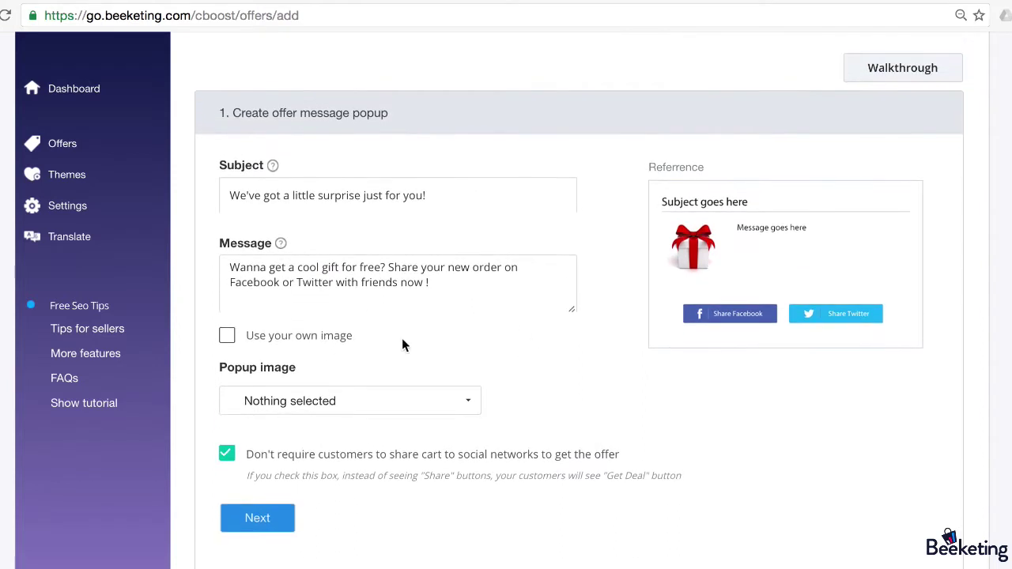
click(255, 335)
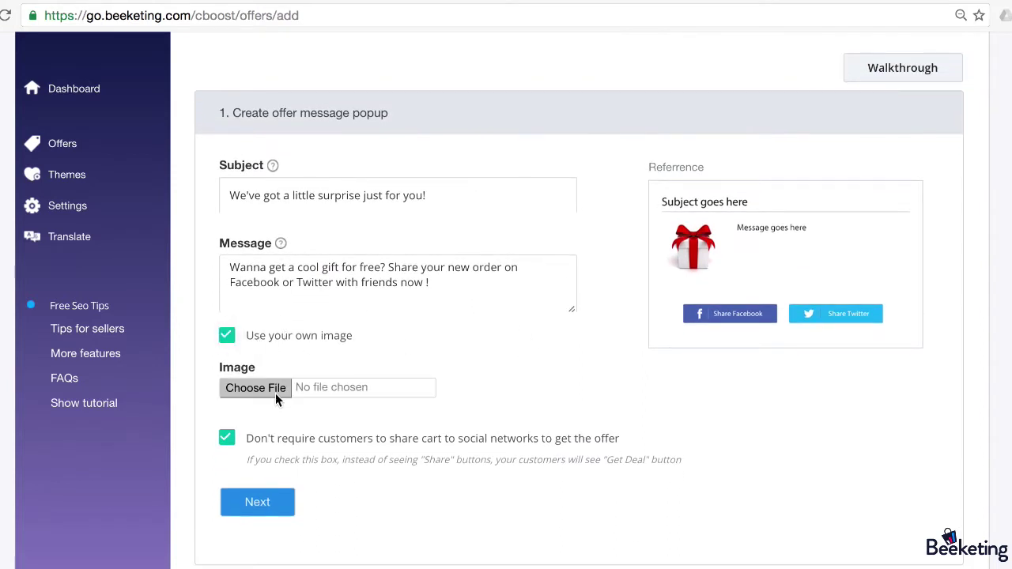
click(270, 392)
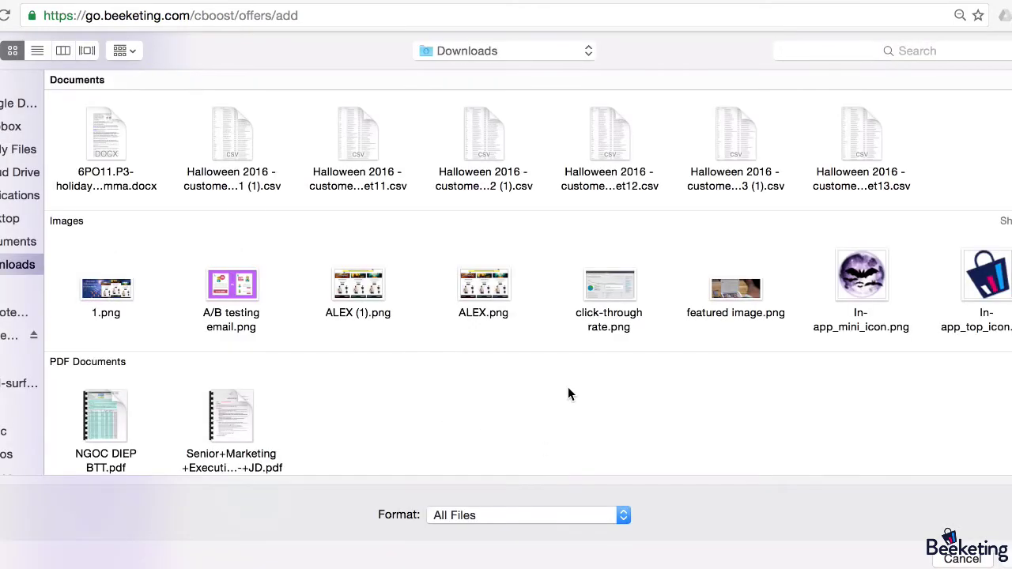
click(977, 560)
click(228, 336)
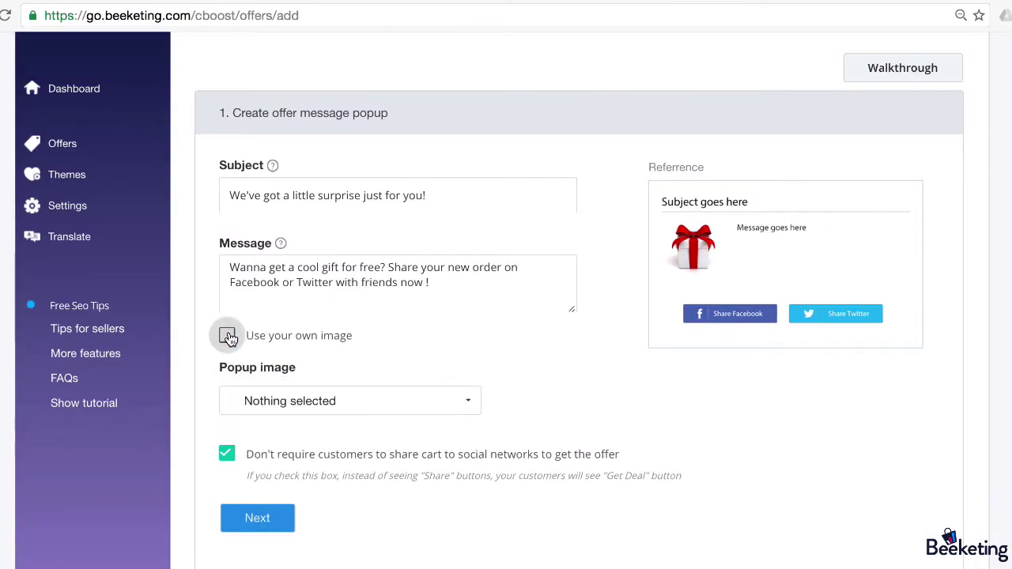
click(299, 401)
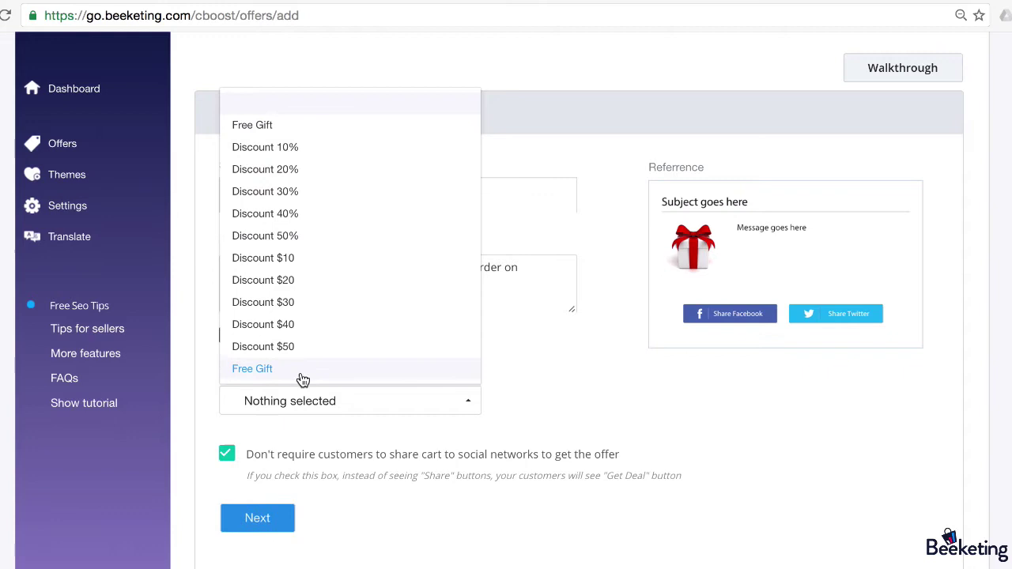
click(312, 132)
Step: Require customers to share their cart to get the offer
scroll(609, 475, down, 3)
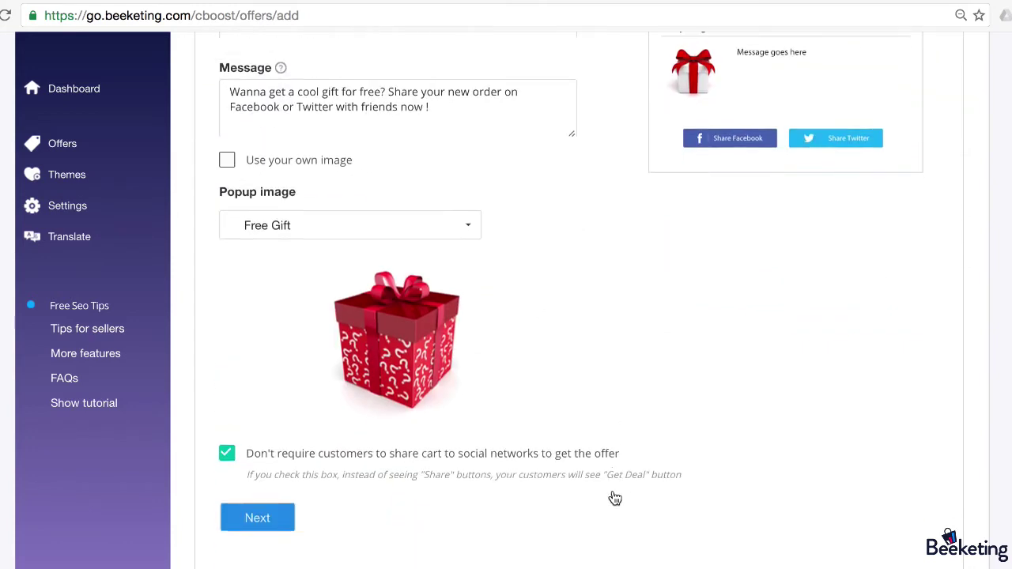
scroll(615, 498, down, 1)
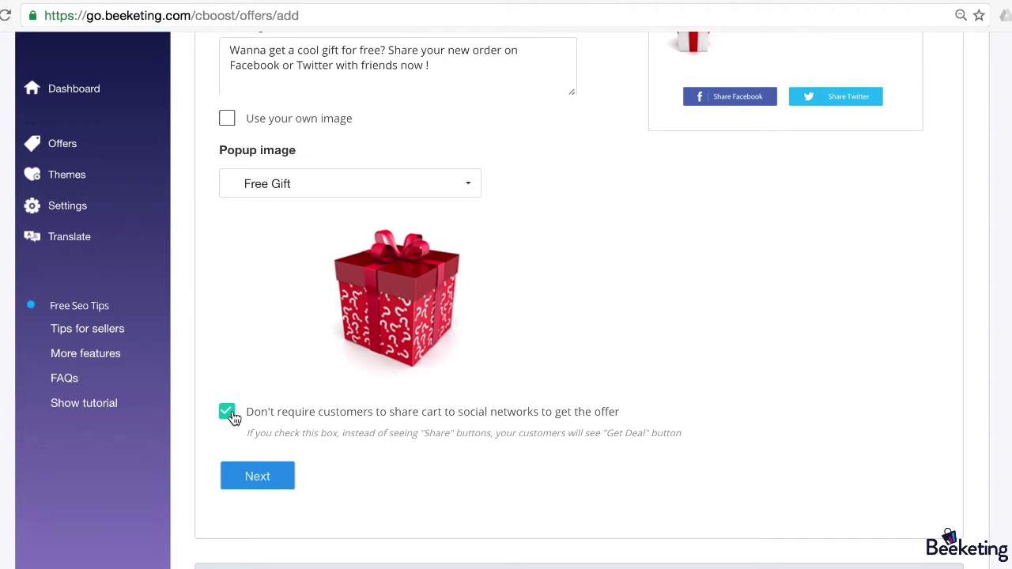
click(227, 417)
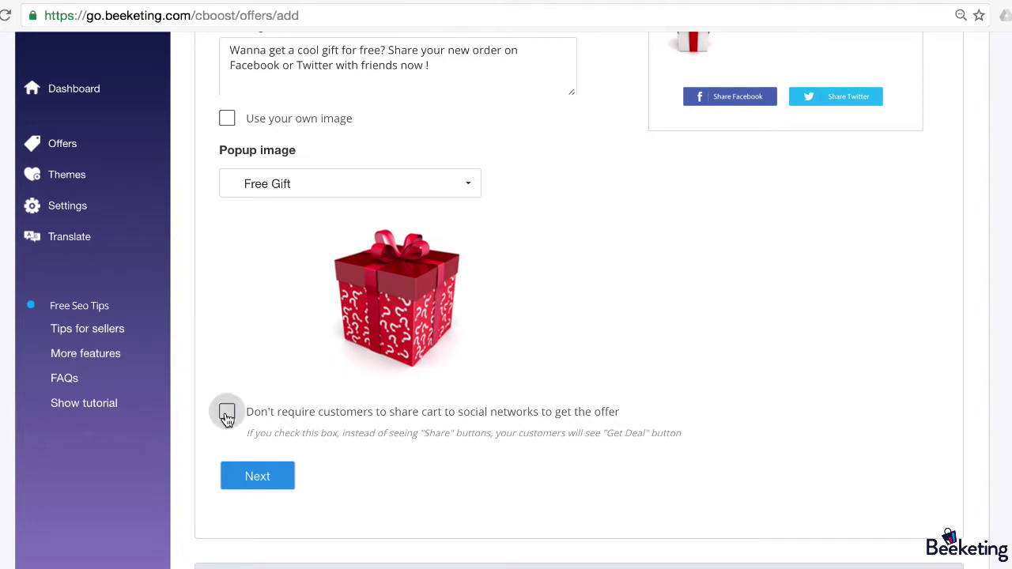
scroll(211, 506, down, 1)
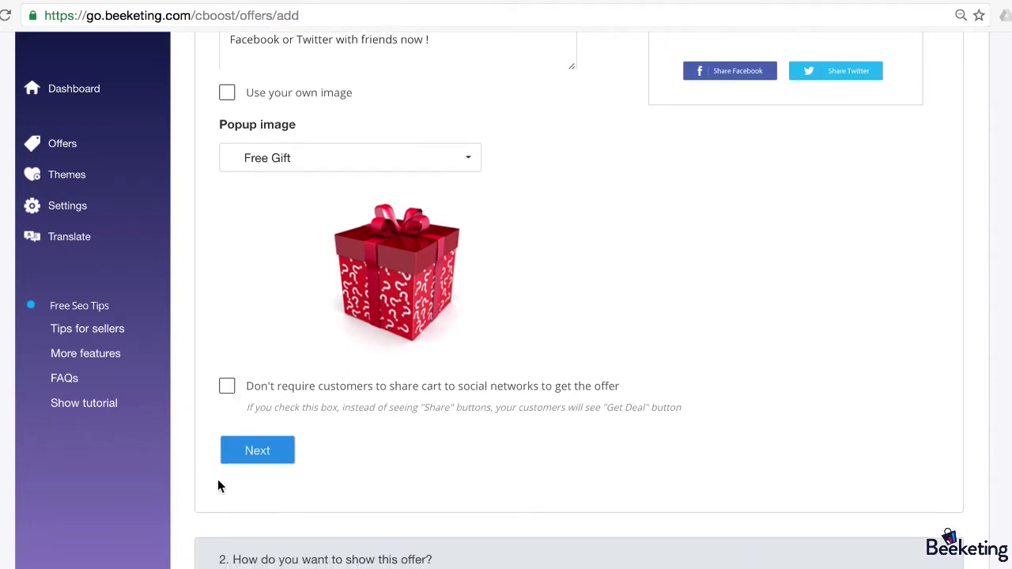
Step: Try product (Chuck Taylors) and collection display conditions, then revert to all orders
click(266, 460)
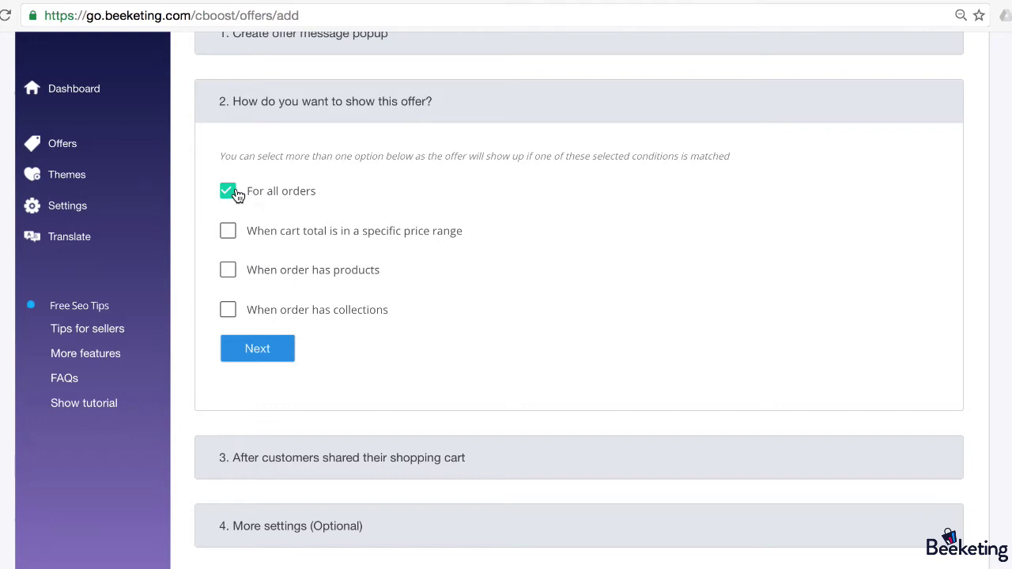
click(232, 272)
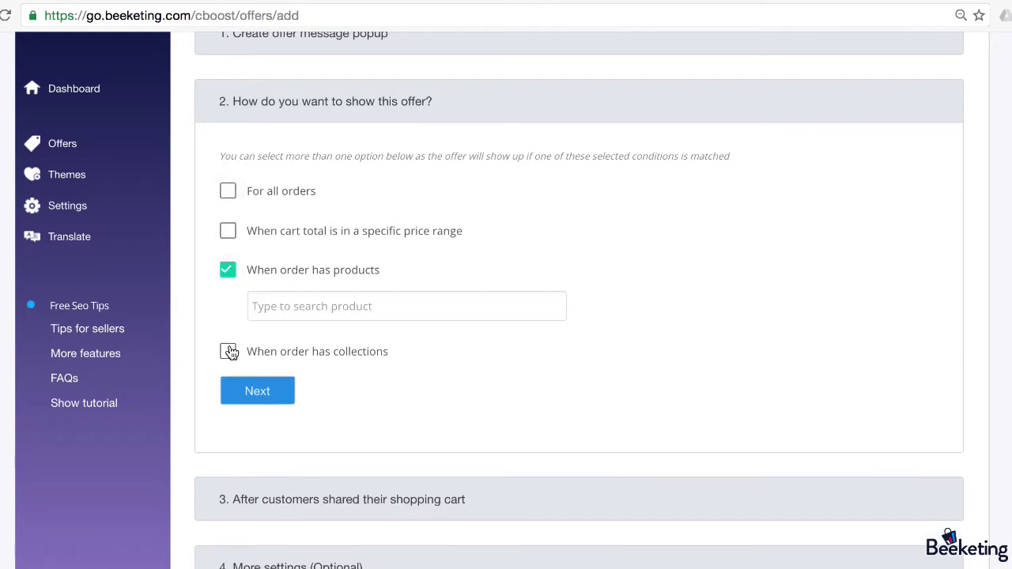
click(229, 352)
click(286, 315)
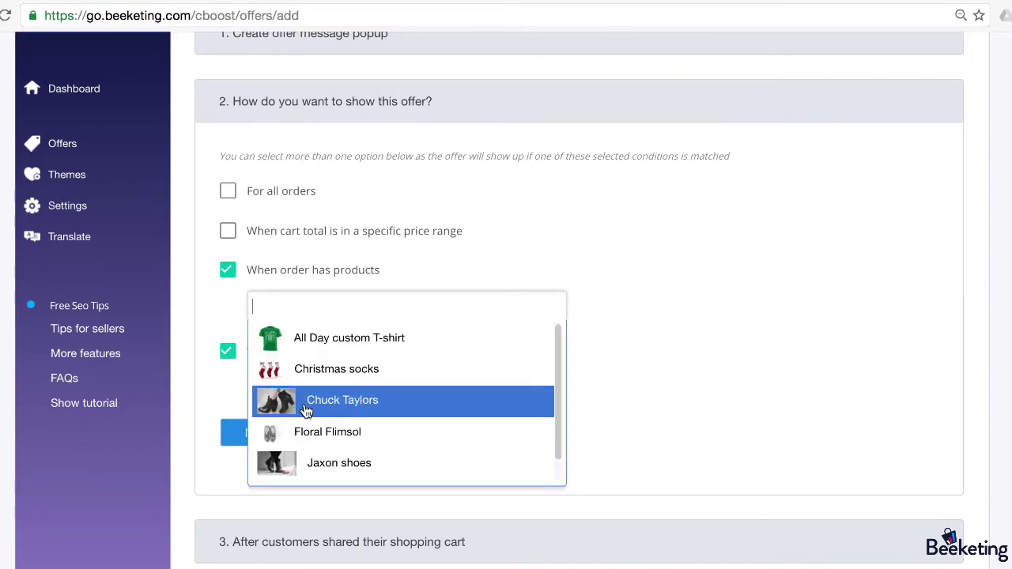
click(303, 401)
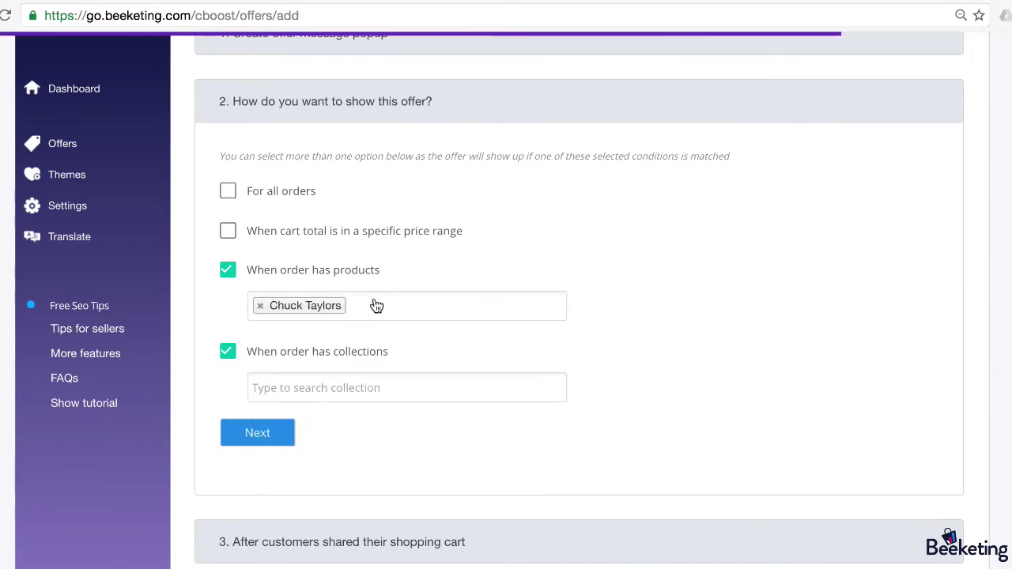
click(228, 271)
click(228, 310)
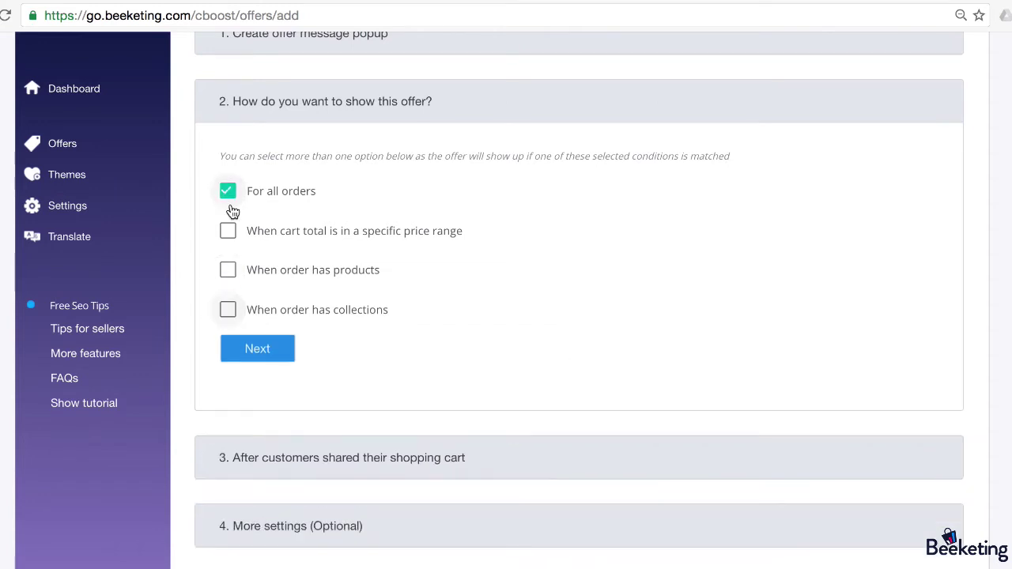
Step: Limit the offer to cart totals between $200 and $1000
click(228, 231)
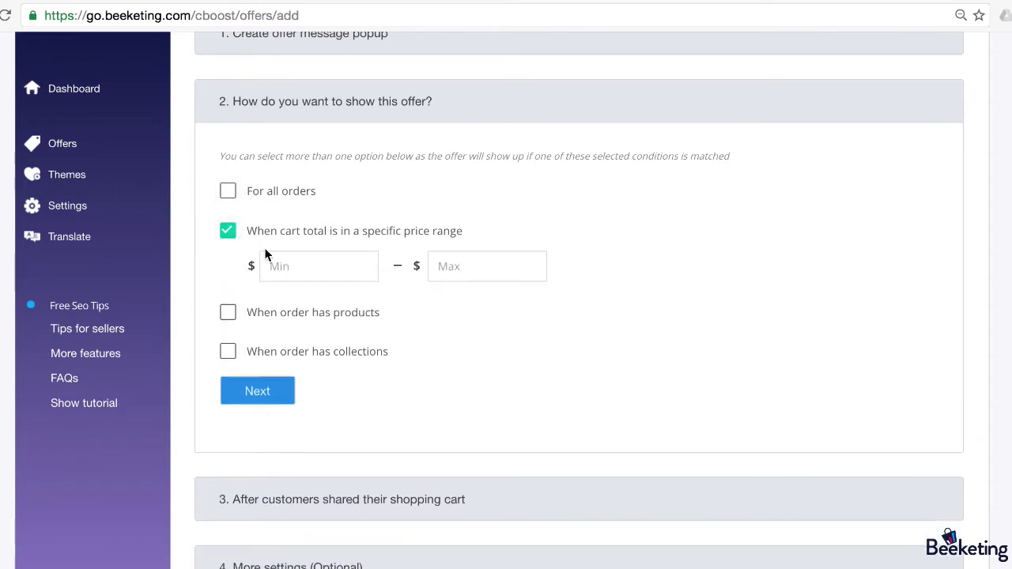
text(200)
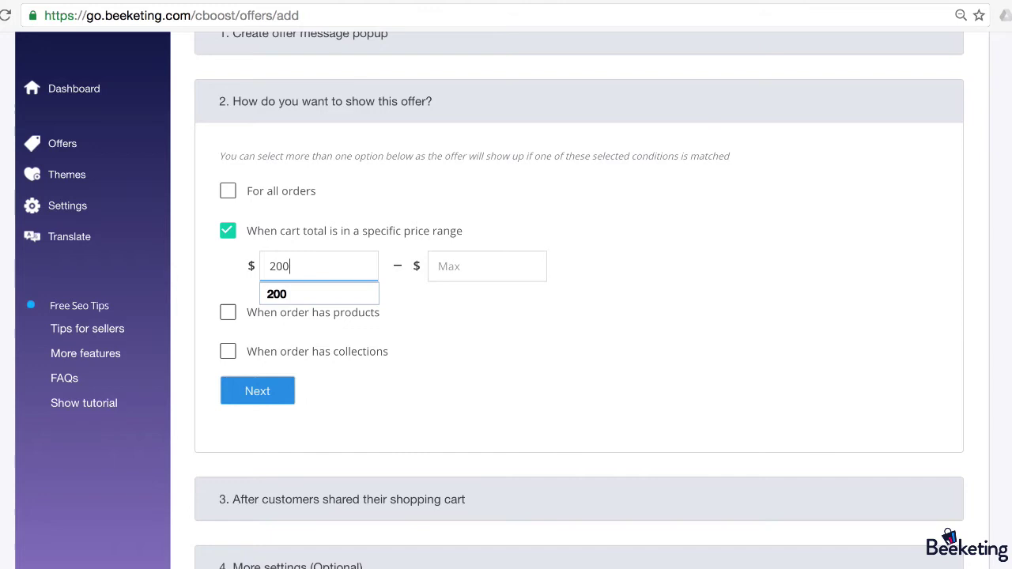
click(463, 273)
text(1000)
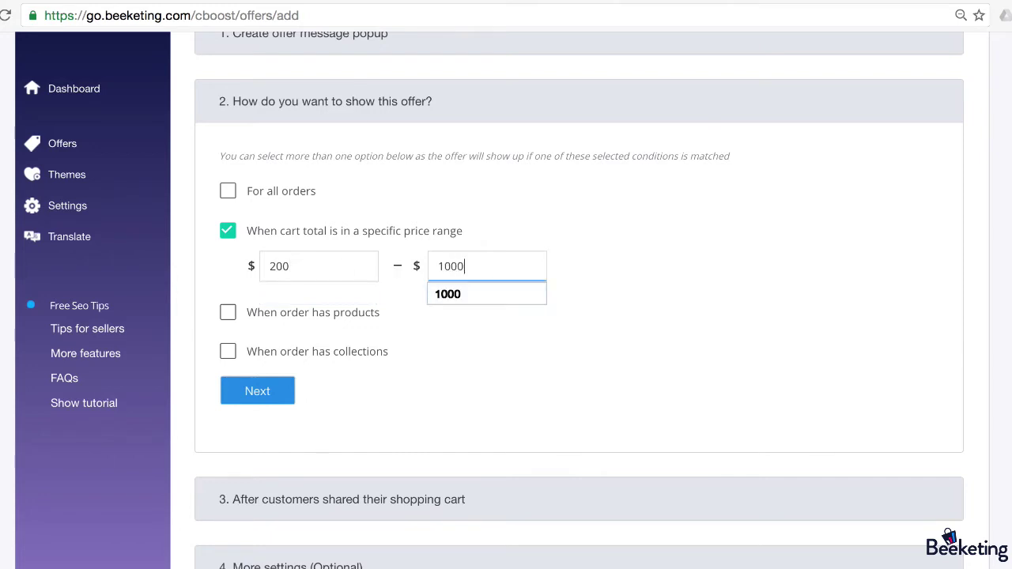
click(573, 275)
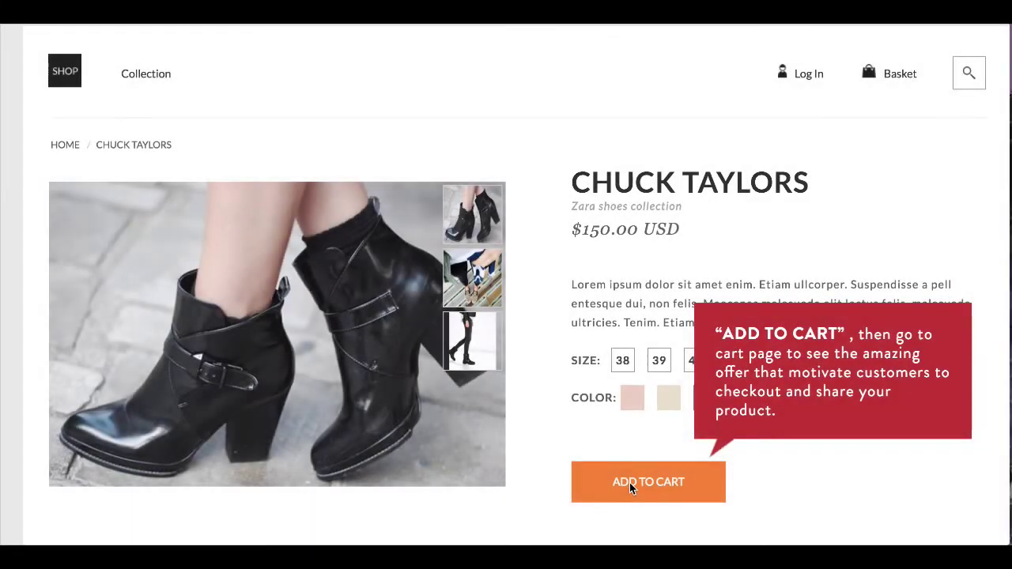
Step: Add Chuck Taylors to the cart, bringing up the $150-of-$200 progress bar toward 30% off
click(641, 482)
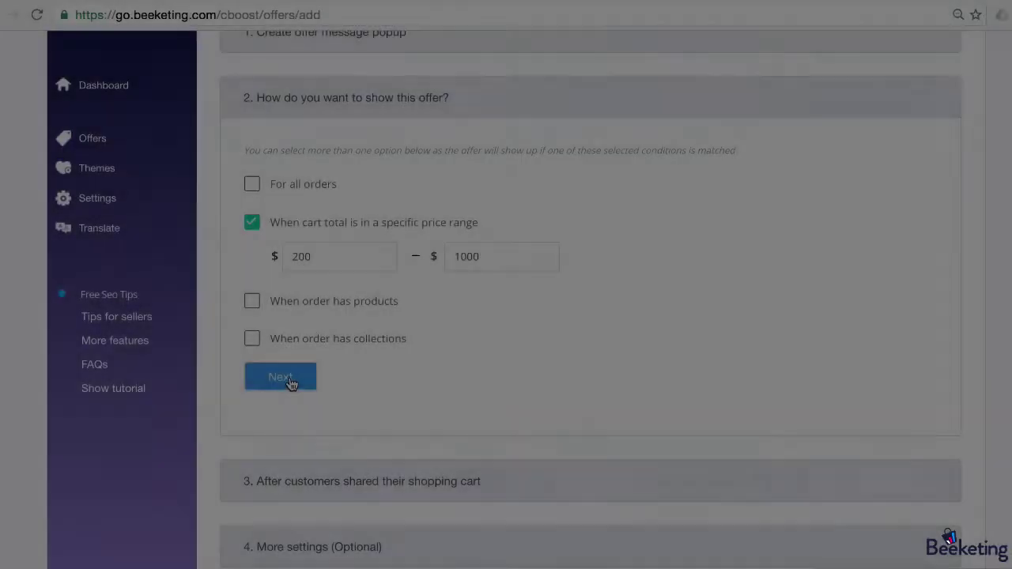
Step: Make the reward a cart discount with award code HAPPY30
click(289, 380)
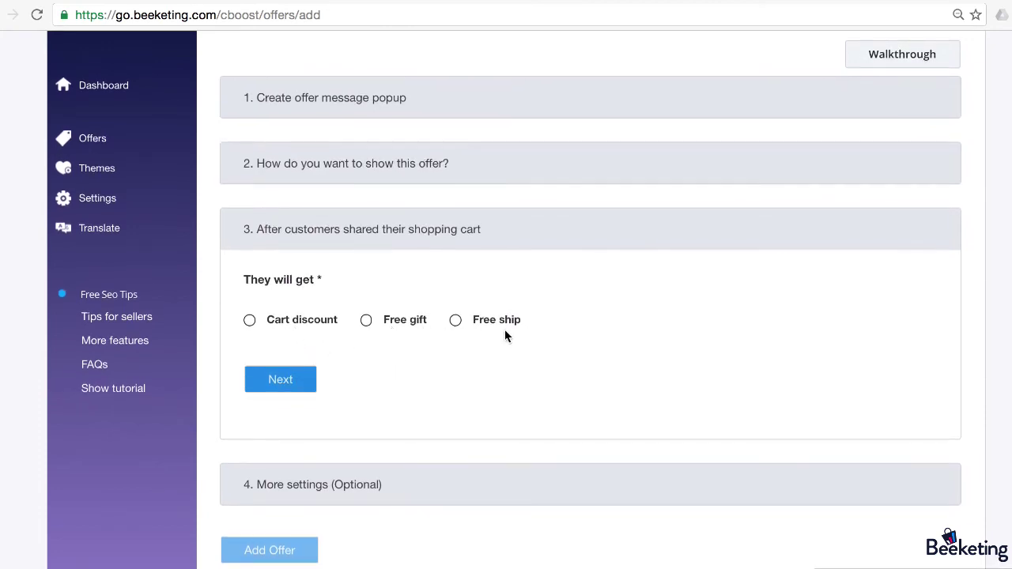
click(250, 321)
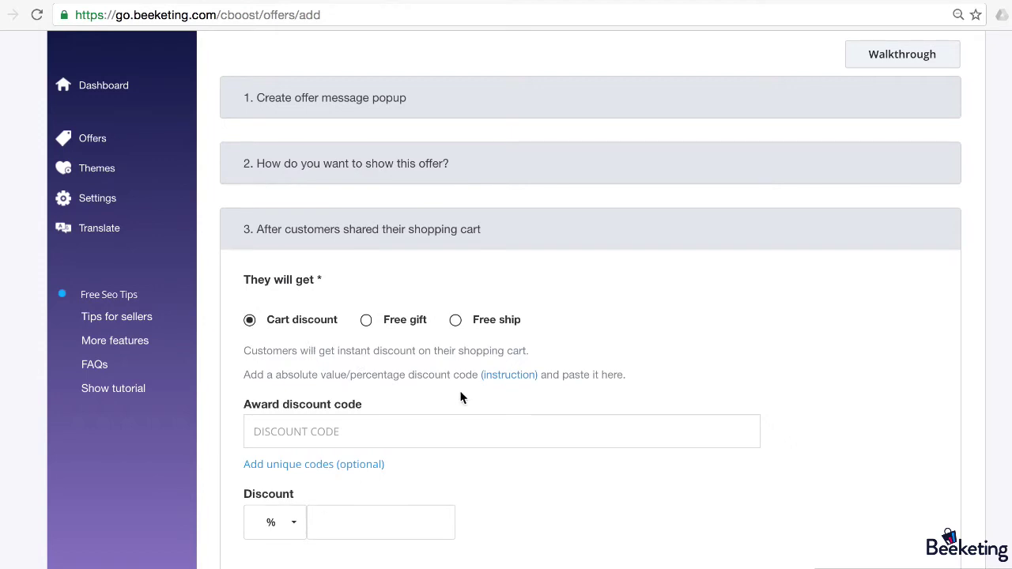
scroll(532, 407, down, 1)
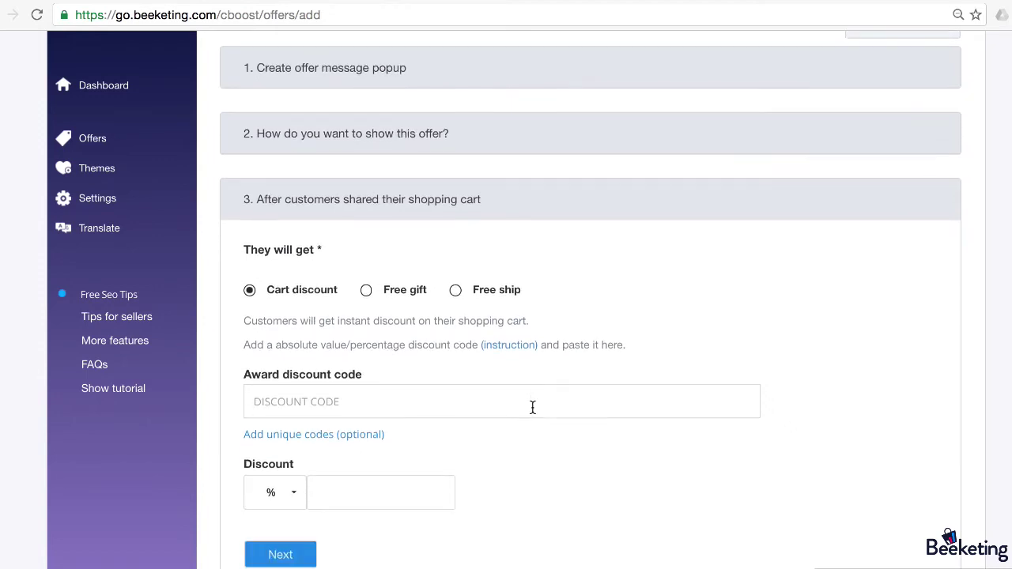
click(397, 401)
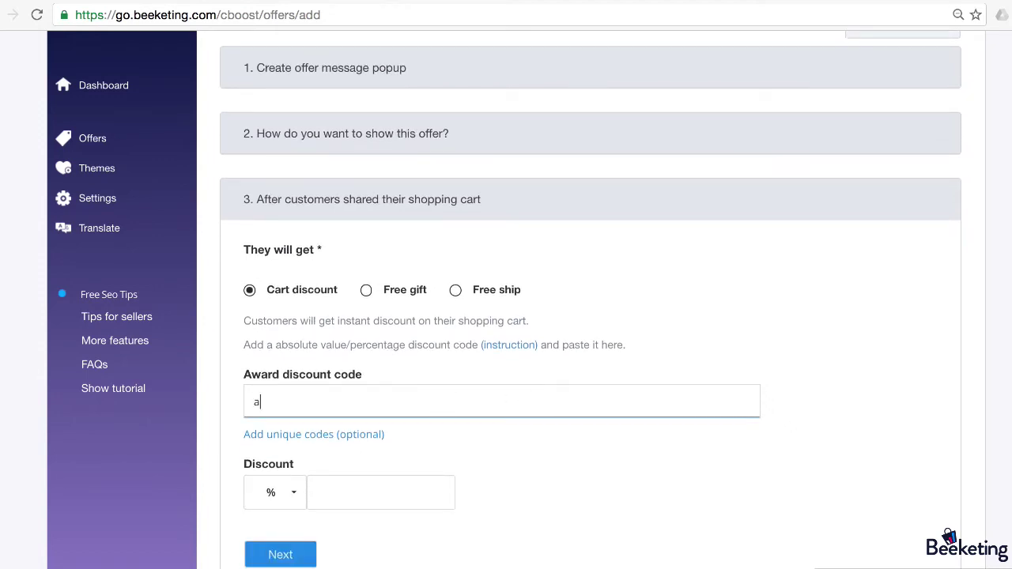
text(Ha)
click(388, 437)
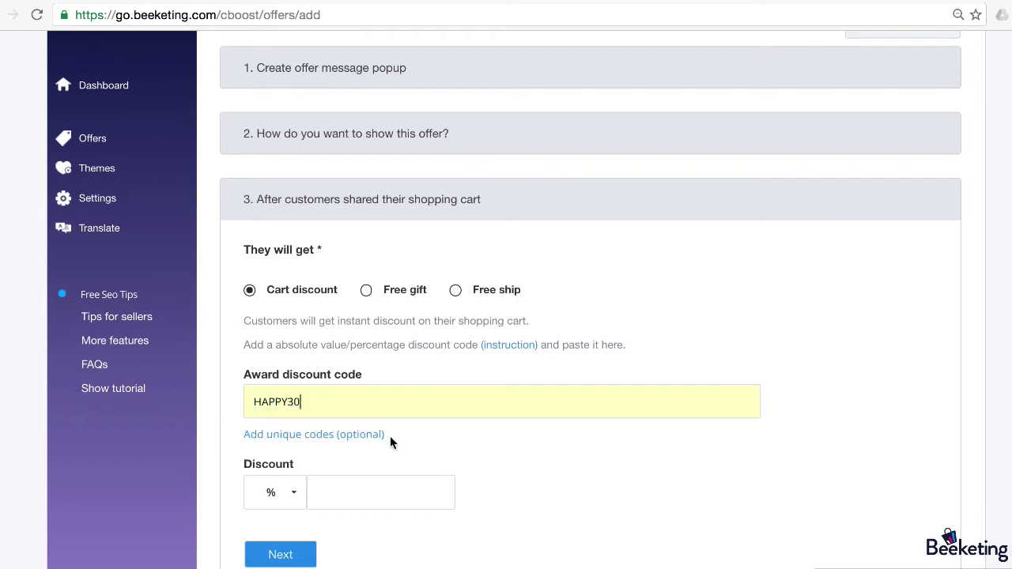
Step: Open and close the unique coupon codes form
scroll(522, 474, down, 1)
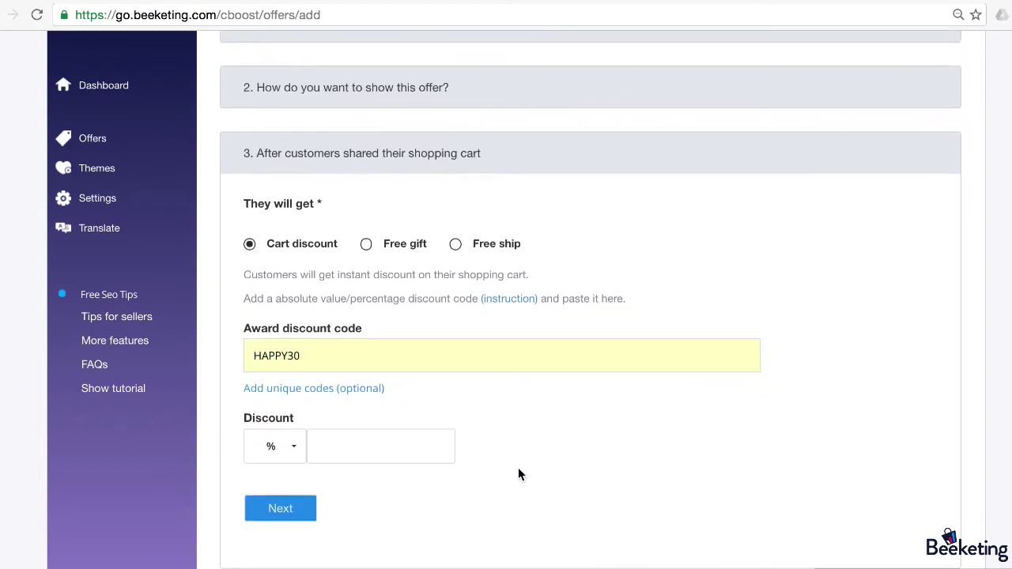
click(355, 392)
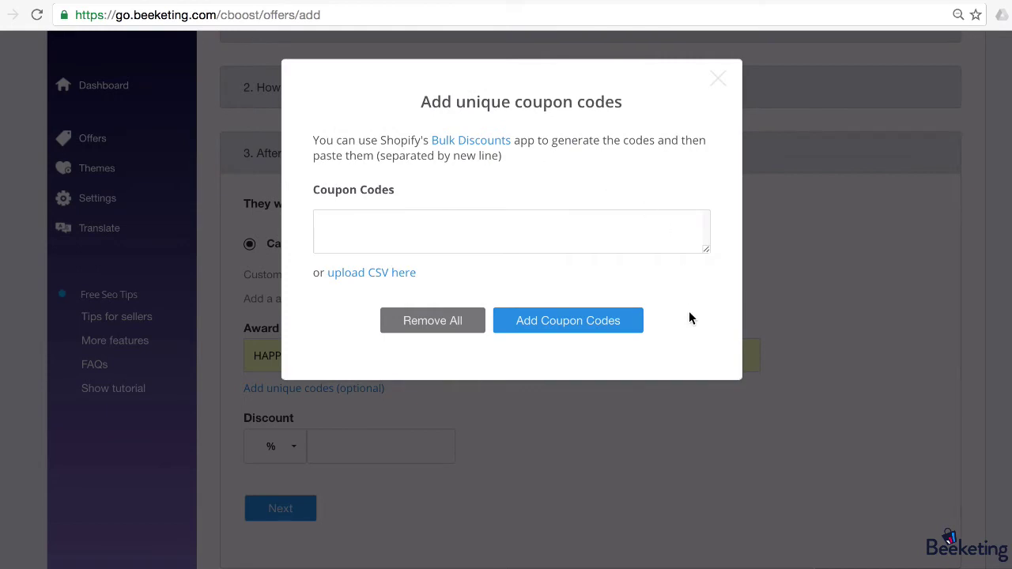
click(719, 80)
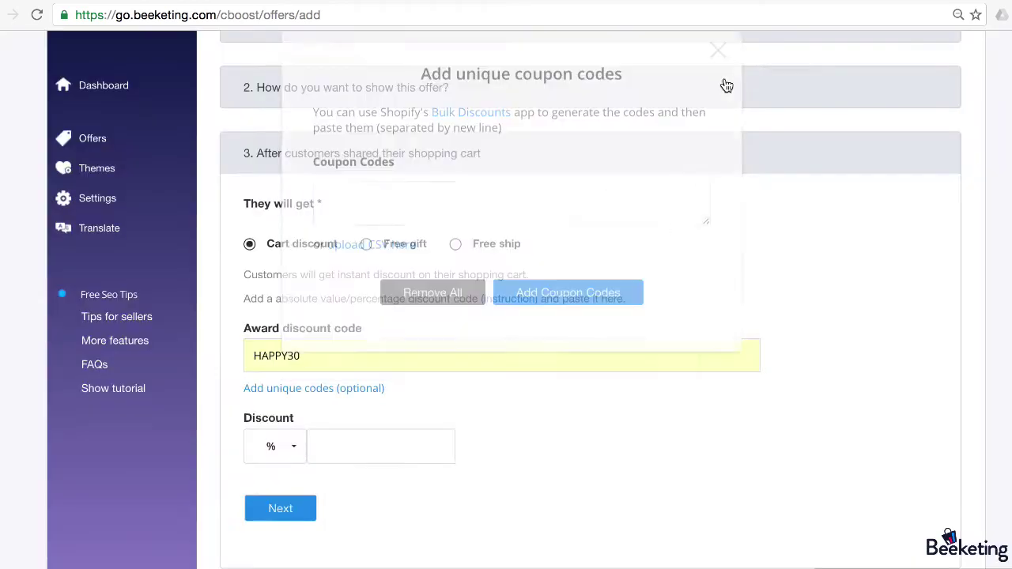
Step: Replace the cart discount with a free gift: All Day custom T-shirt, Christmas socks or NY Hat
click(368, 442)
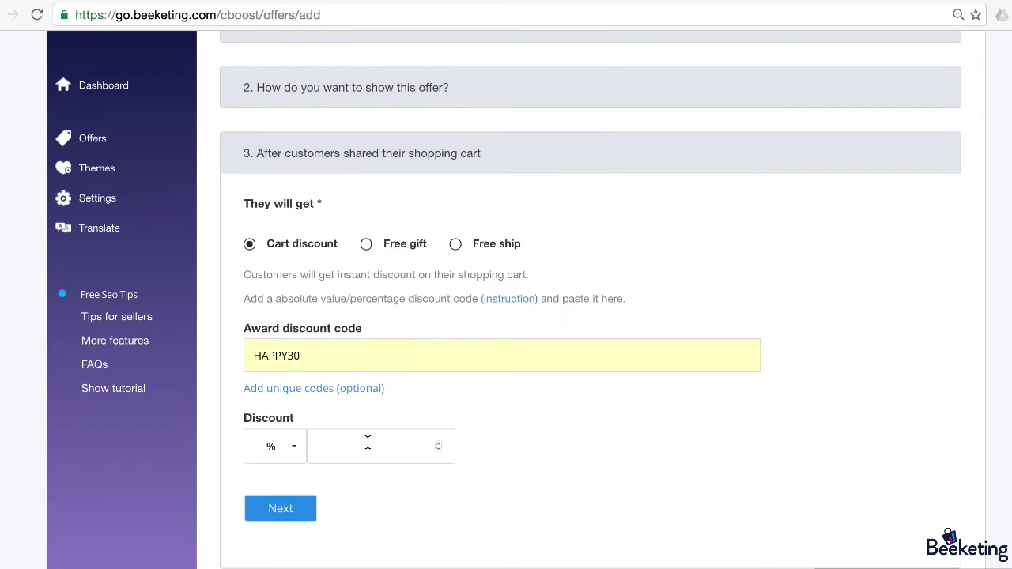
text(30)
click(456, 244)
click(366, 244)
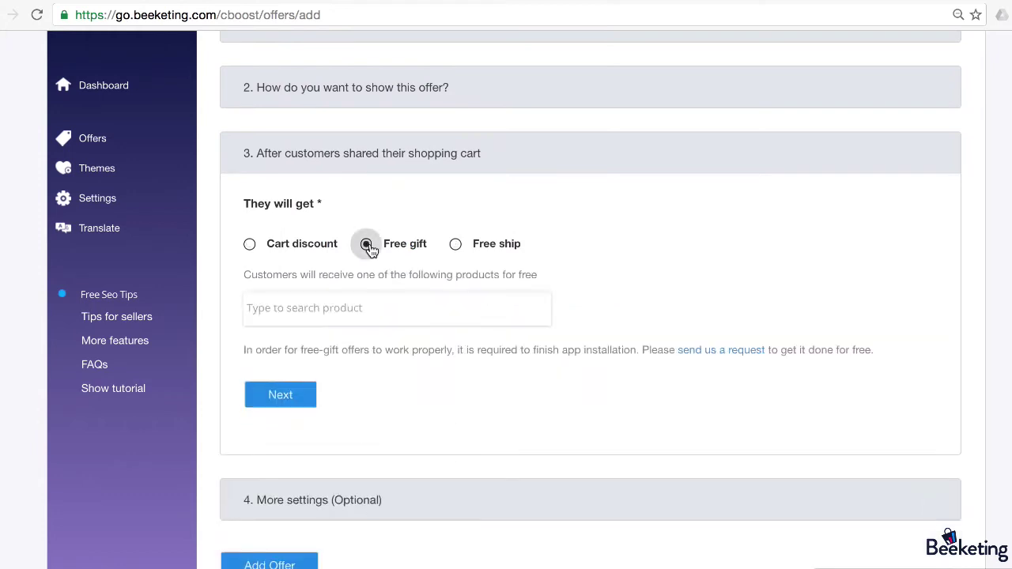
click(296, 322)
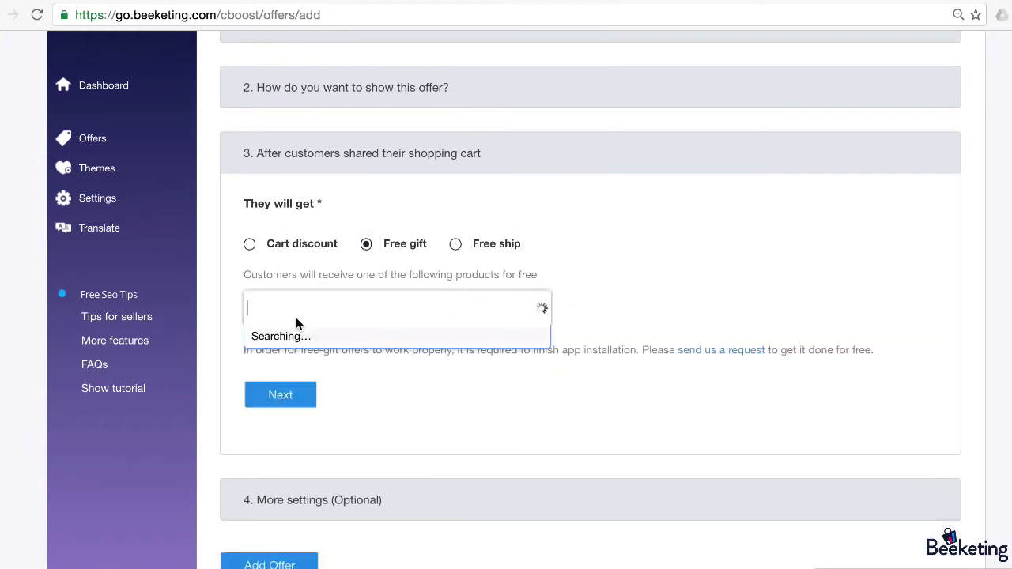
click(296, 342)
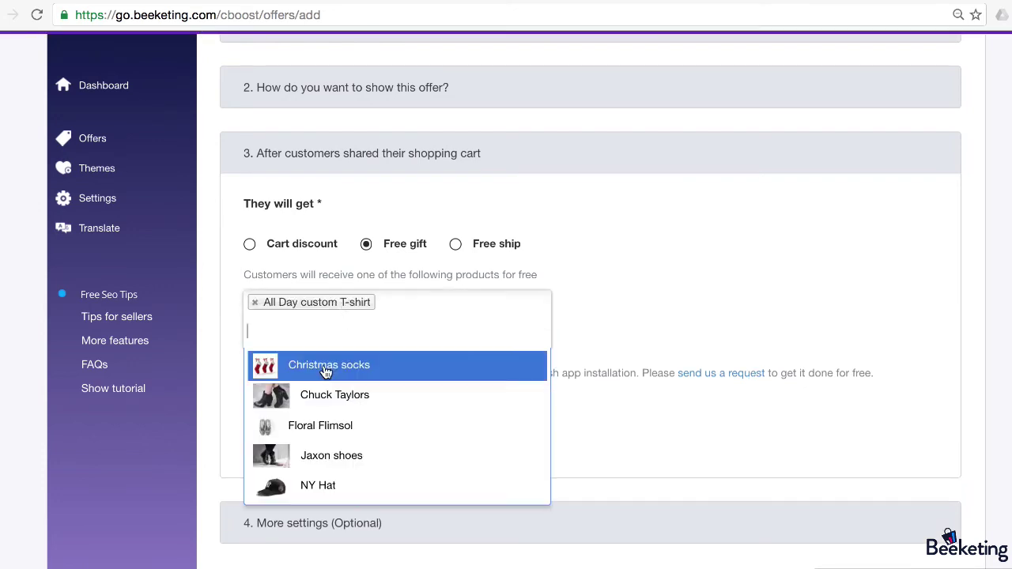
click(310, 370)
click(350, 326)
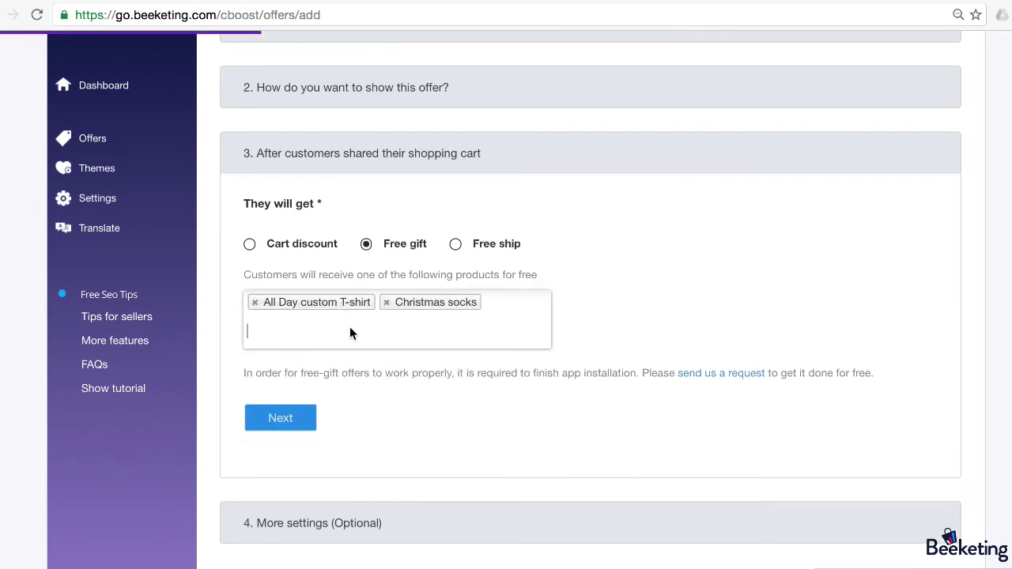
click(341, 388)
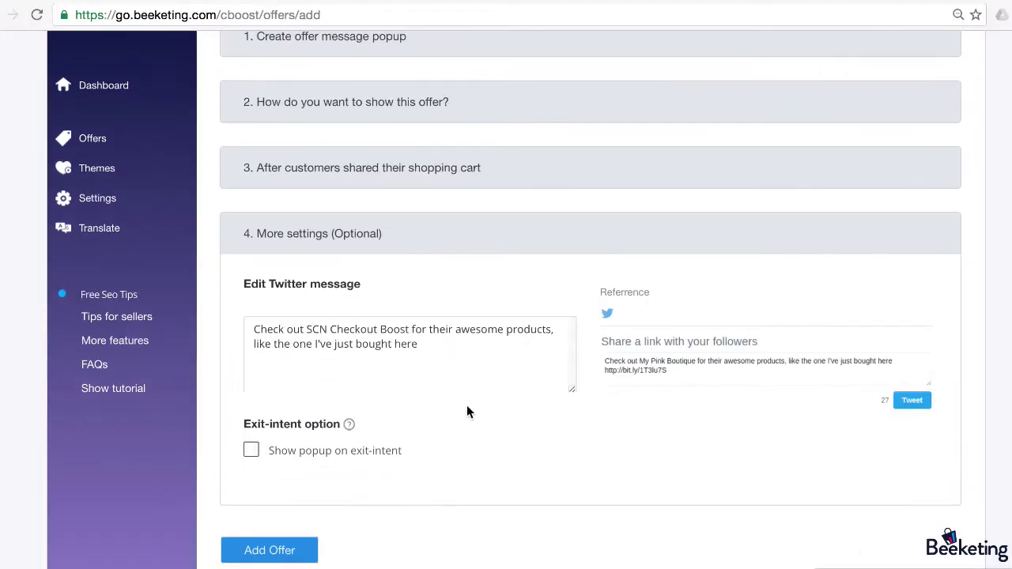
Step: Replace the store name in the tweet with #Beeketing and enable the exit-intent popup
drag(307, 331, 409, 334)
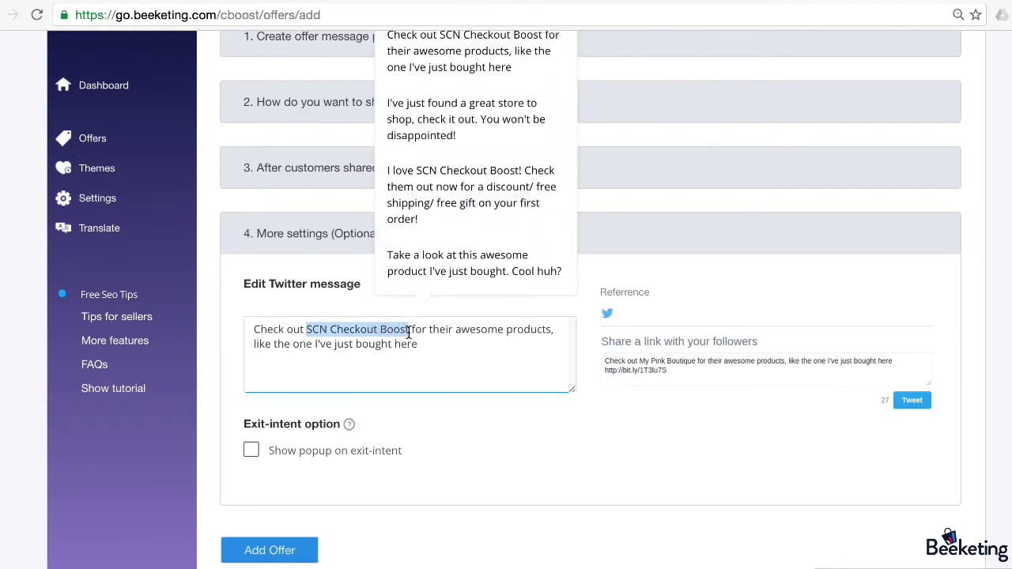
text(#Bee)
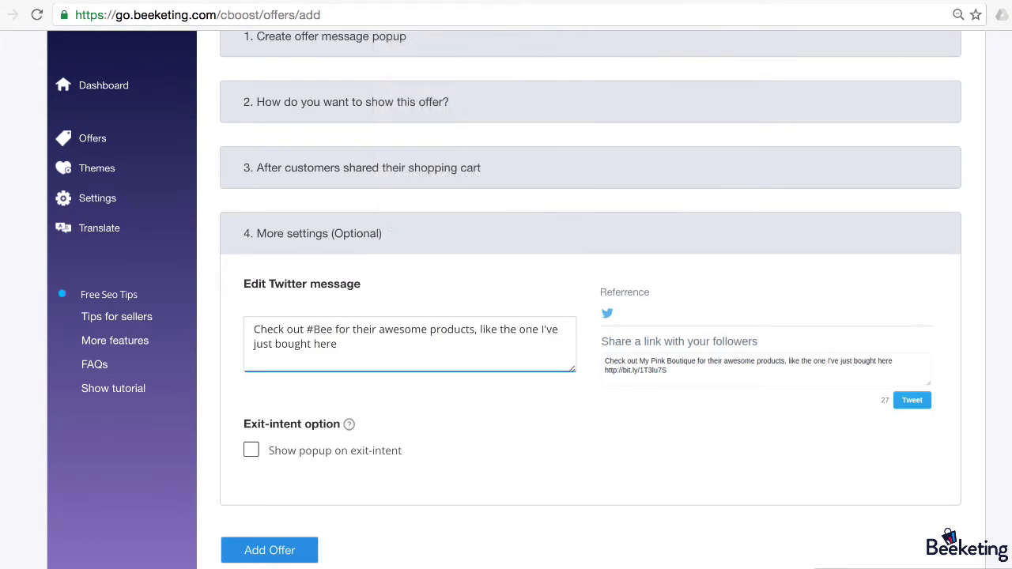
text(keting)
click(451, 395)
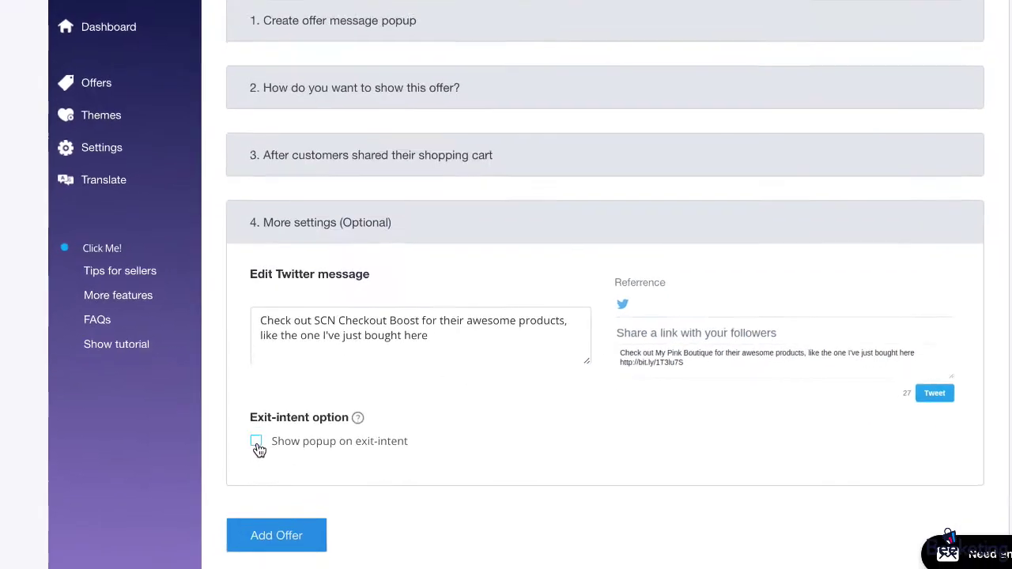
click(250, 450)
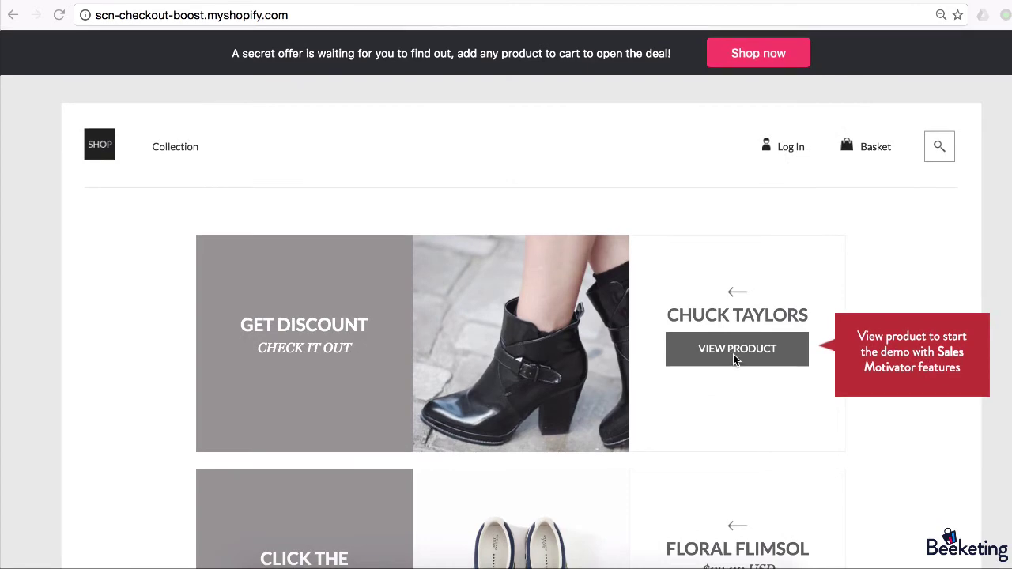
Step: Add the Chuck Taylors boots to the basket from their product page
click(735, 360)
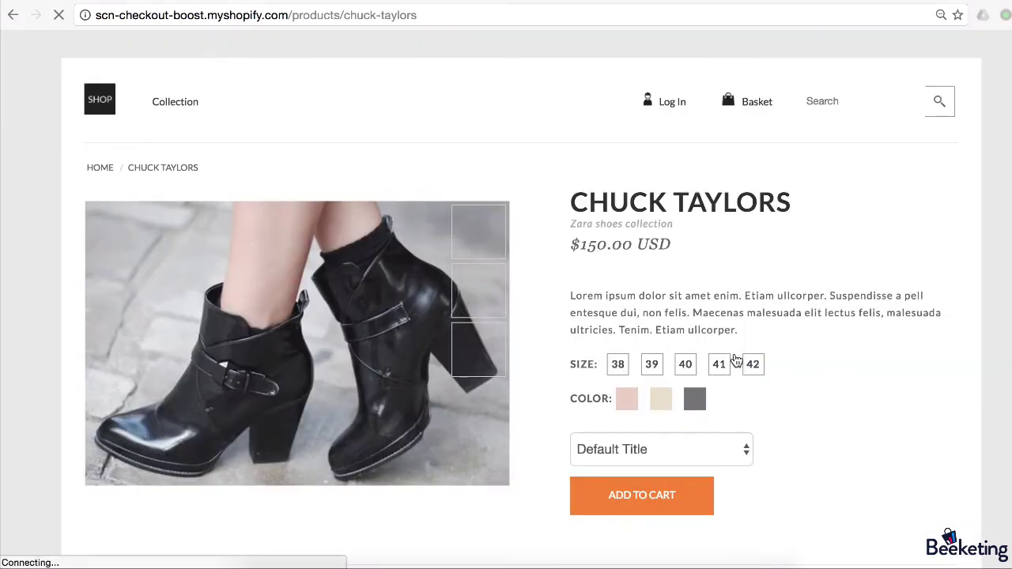
scroll(696, 396, down, 3)
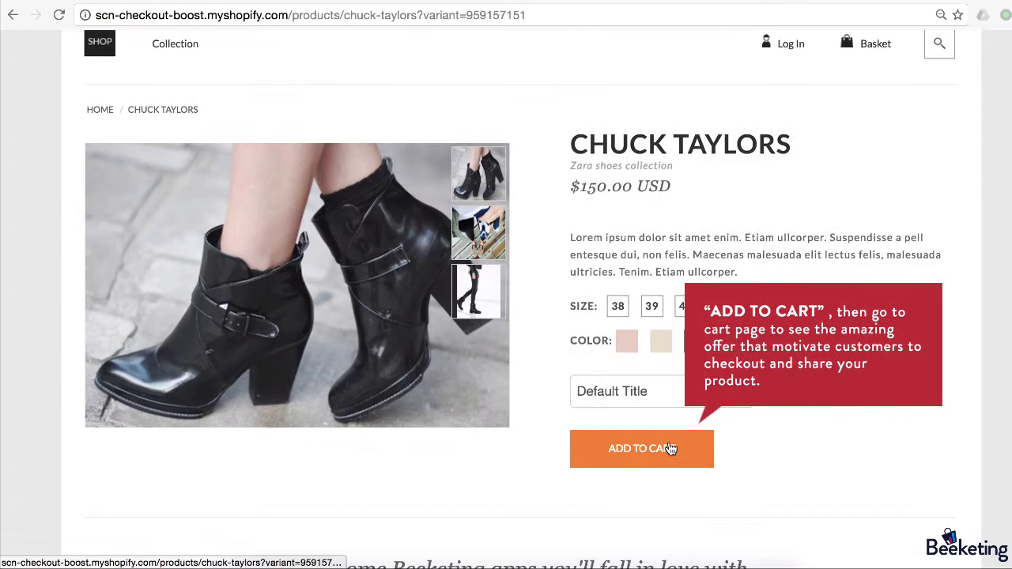
click(670, 449)
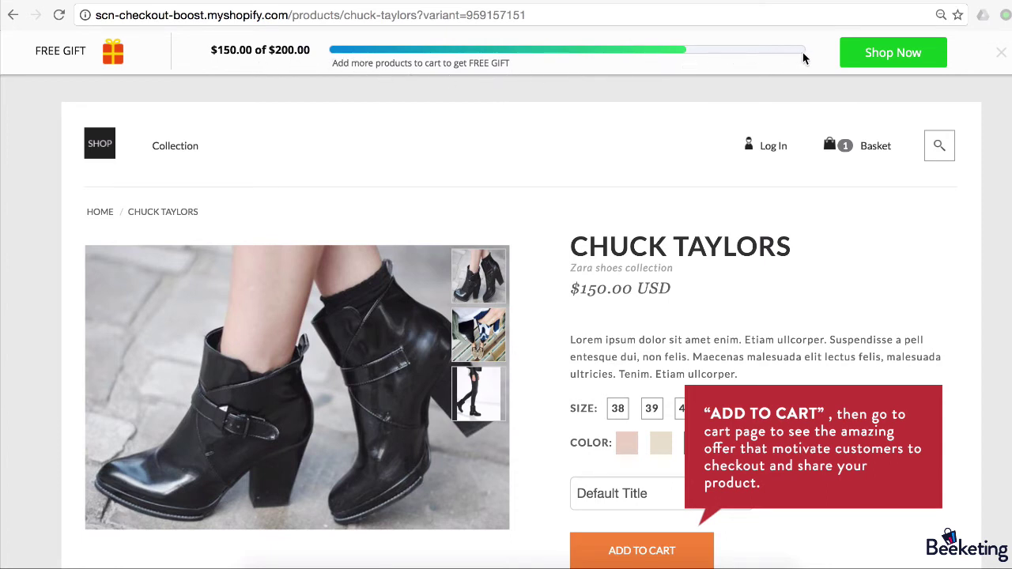
Step: Add the All Day custom T-shirt to the basket from the shop
click(893, 60)
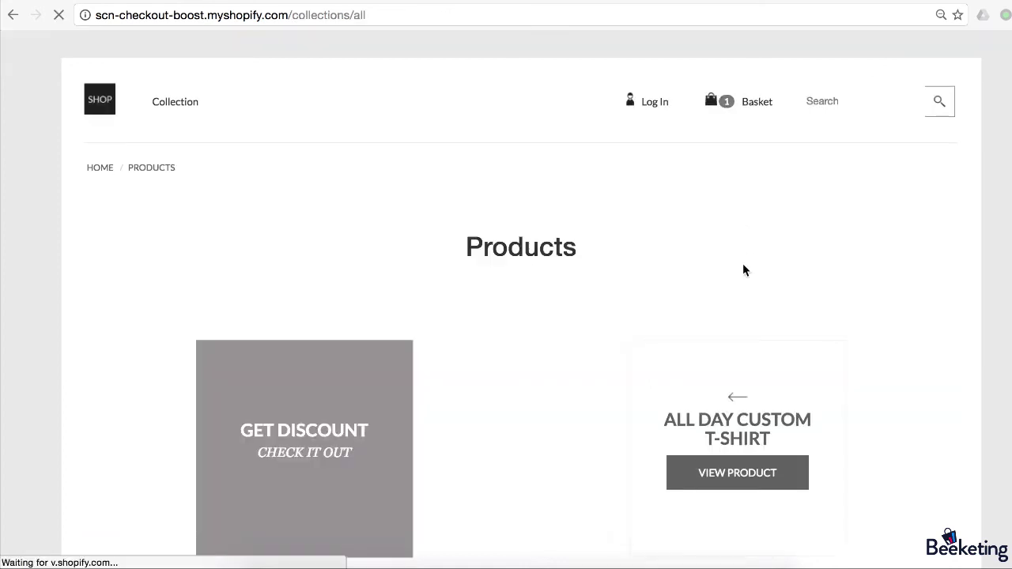
scroll(700, 411, down, 1)
click(709, 466)
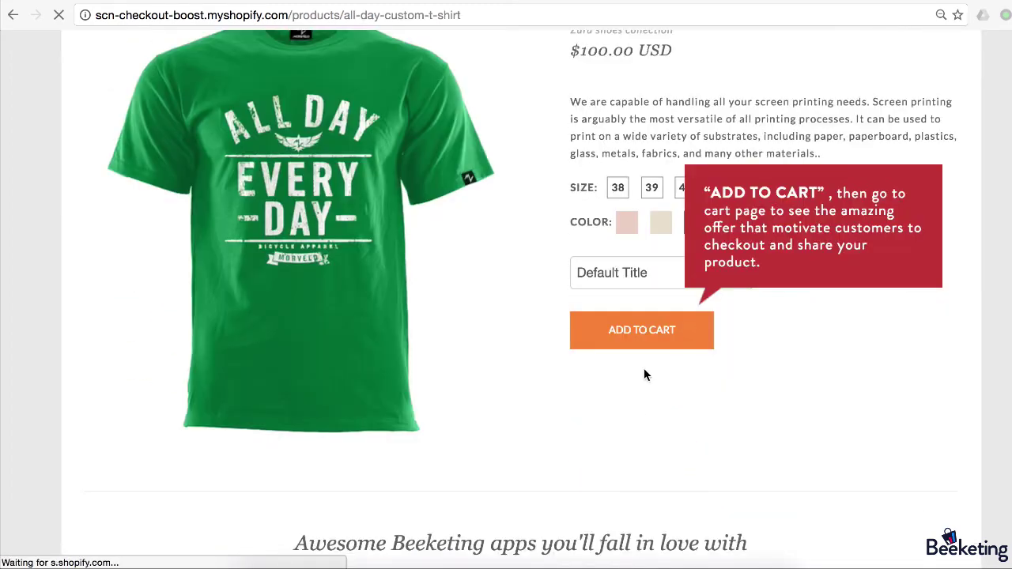
click(641, 340)
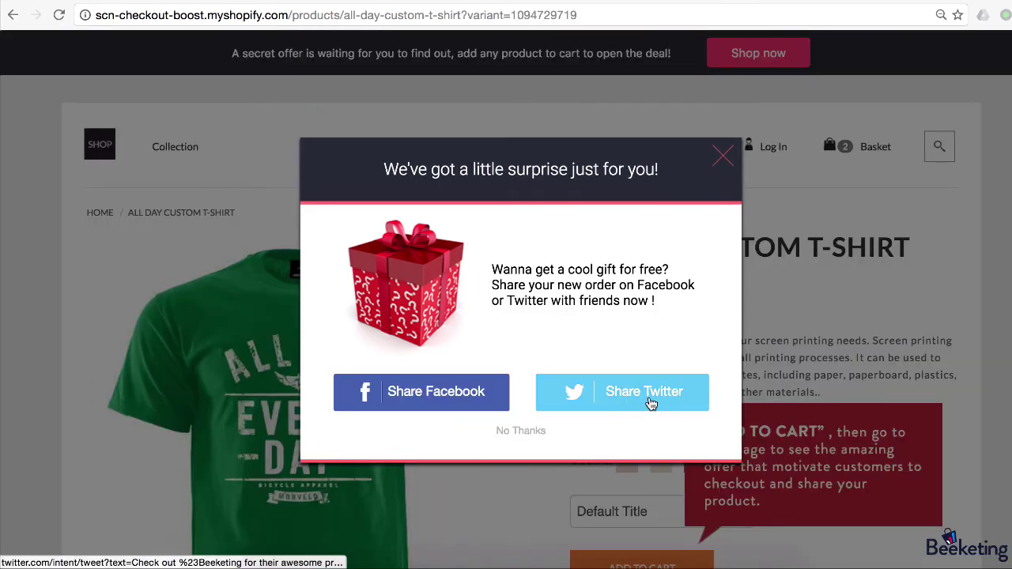
Step: Tweet the order, choose NY Hat as the free gift, and proceed to checkout
click(650, 399)
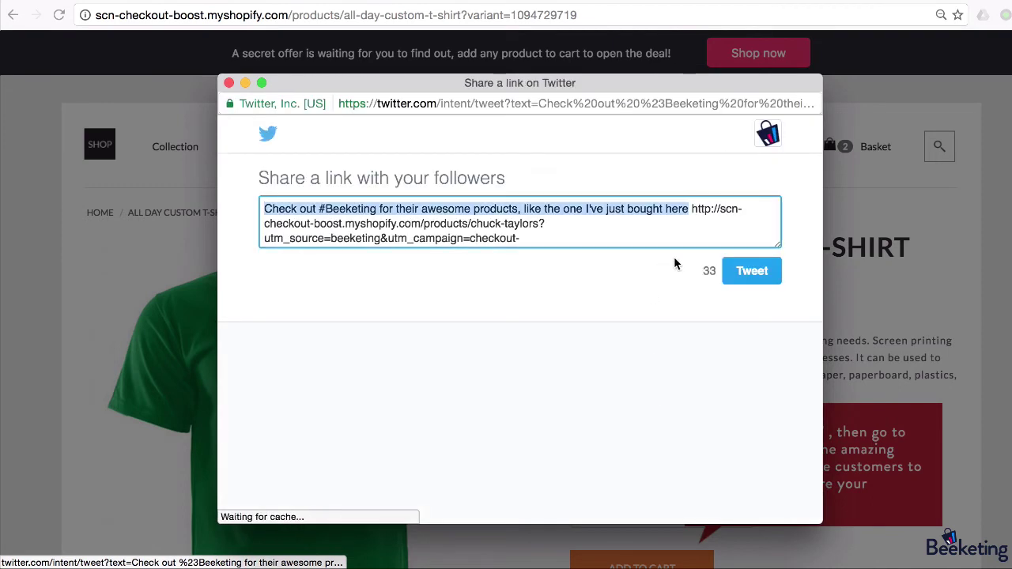
click(752, 275)
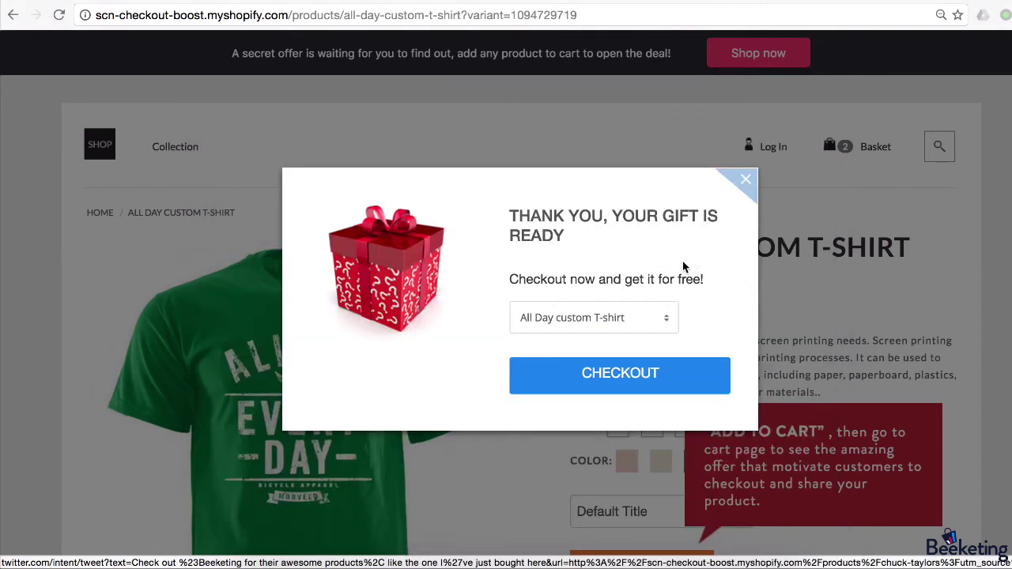
click(671, 329)
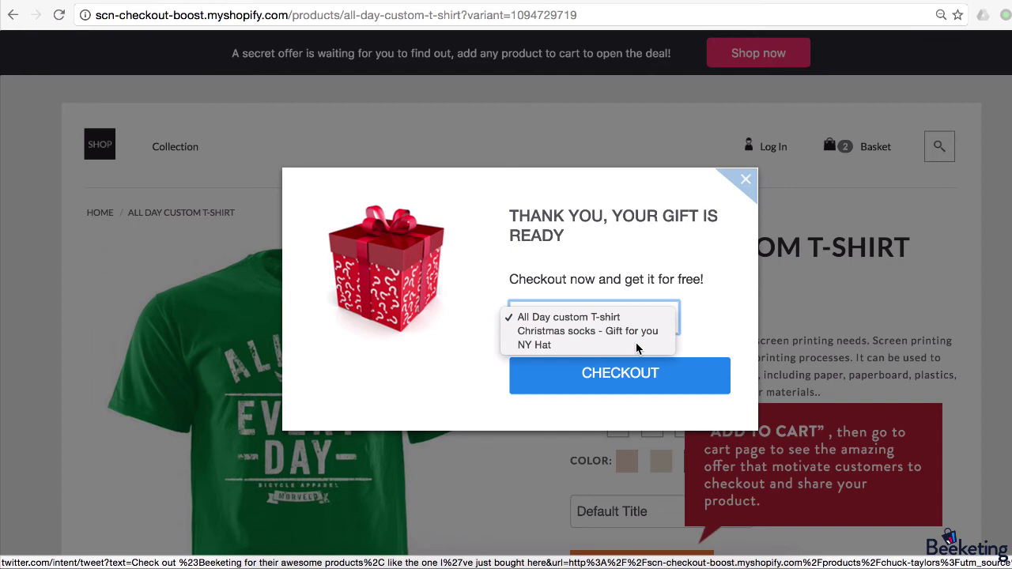
click(640, 345)
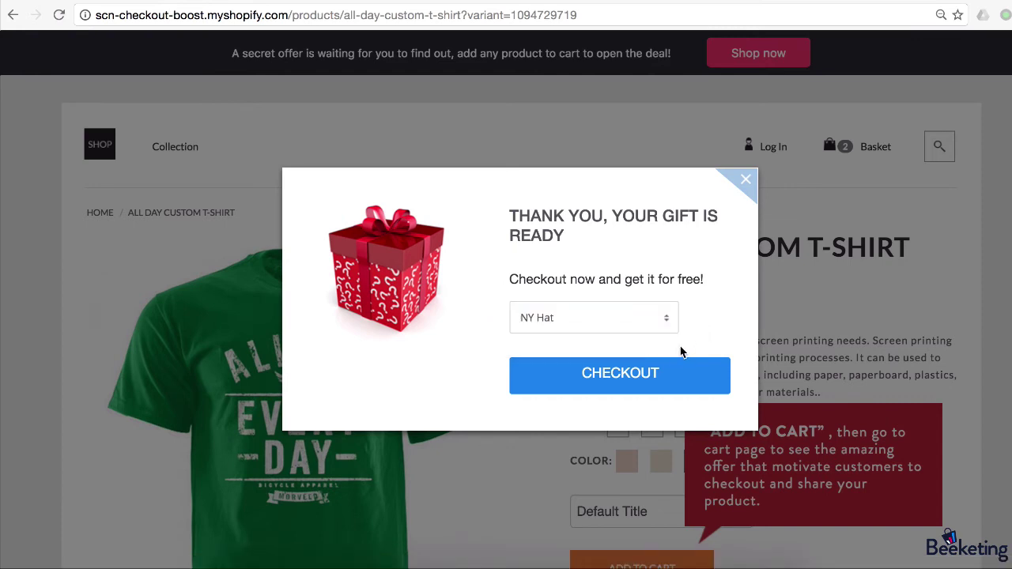
click(625, 382)
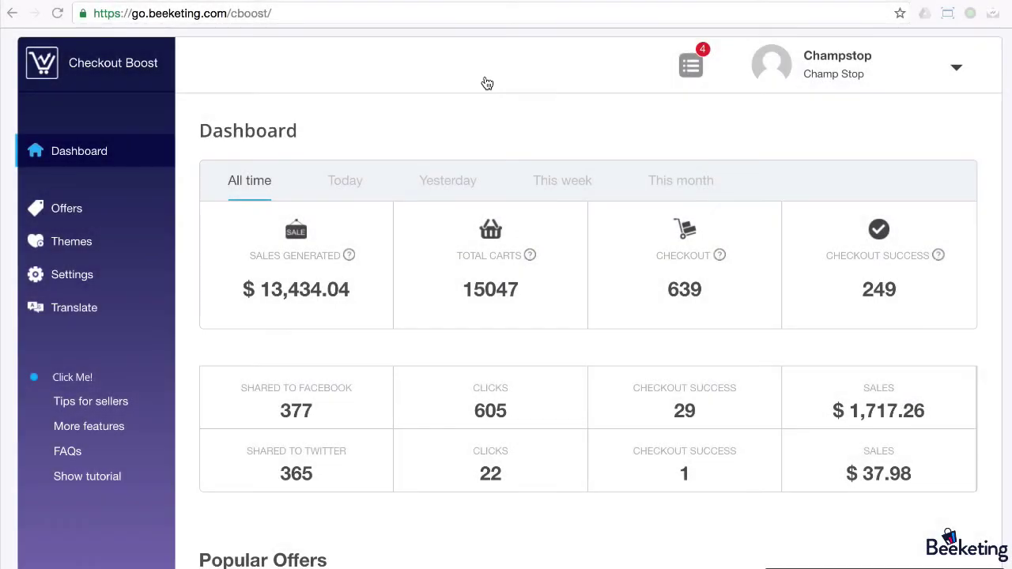
Step: Compare dashboard stats for Today, Yesterday, This week and This month, ending on All time ($13,434.04 sales, 249 checkouts)
scroll(280, 231, down, 2)
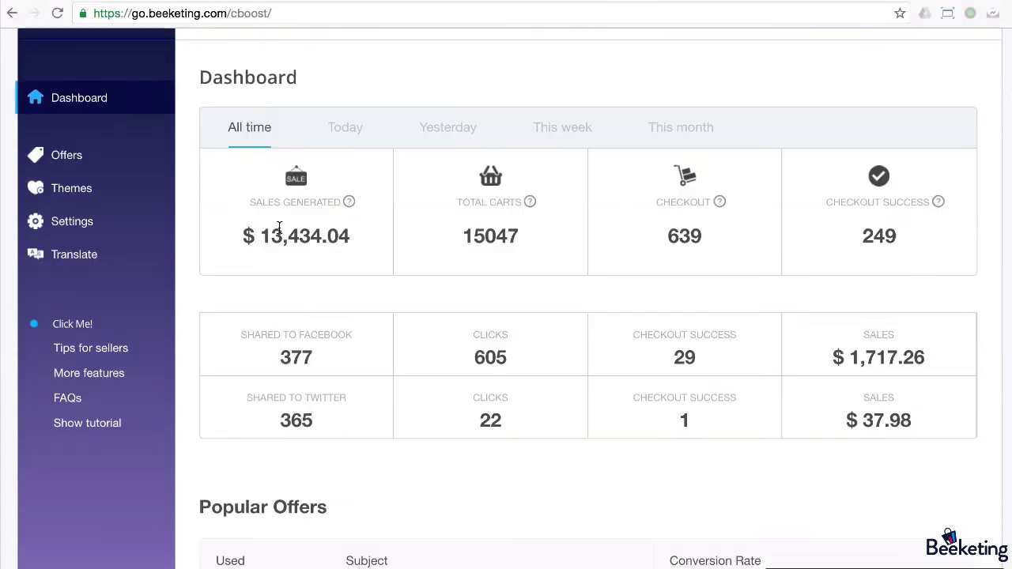
scroll(372, 192, down, 1)
scroll(351, 253, up, 1)
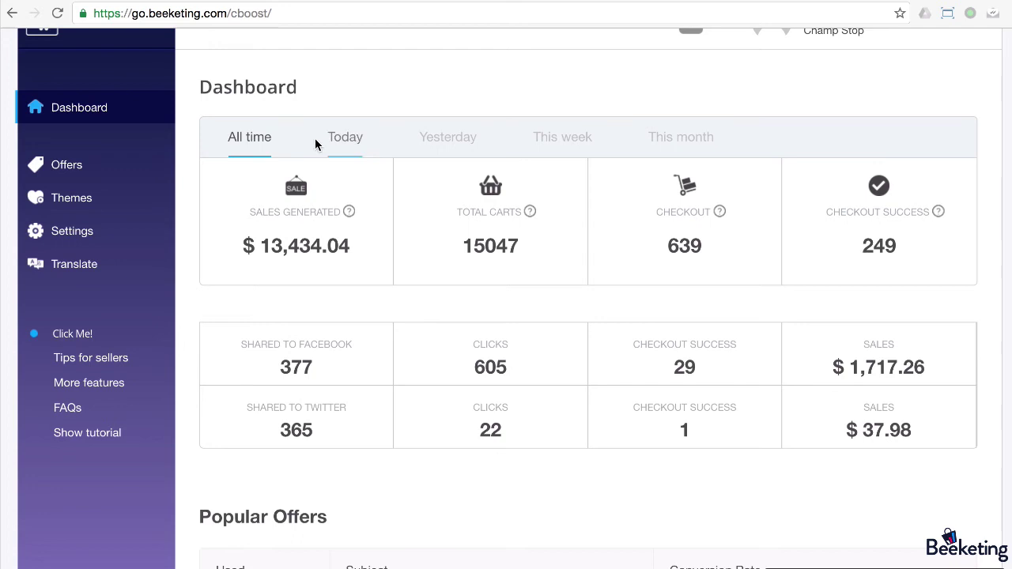
click(352, 150)
click(448, 152)
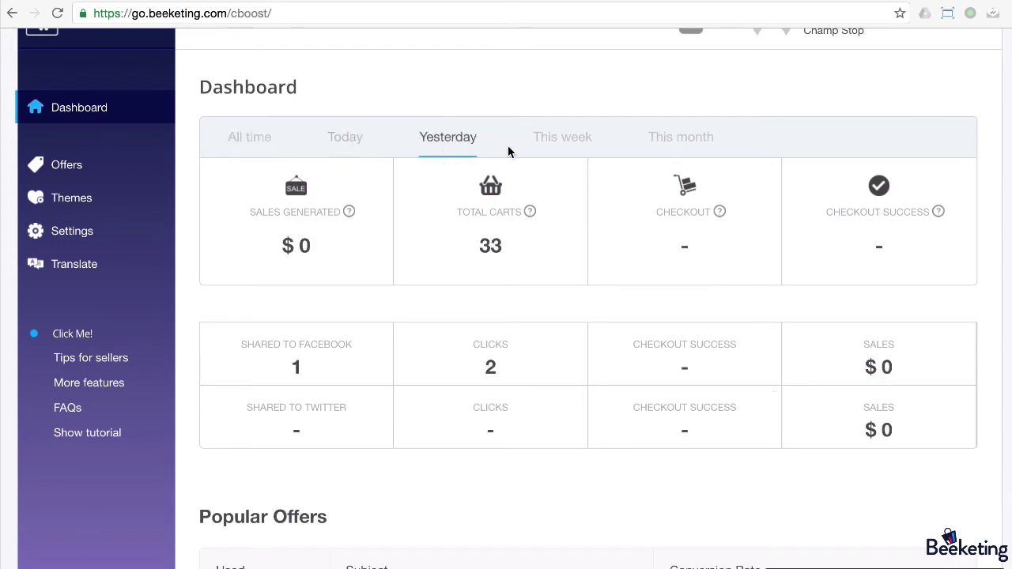
click(578, 155)
click(653, 153)
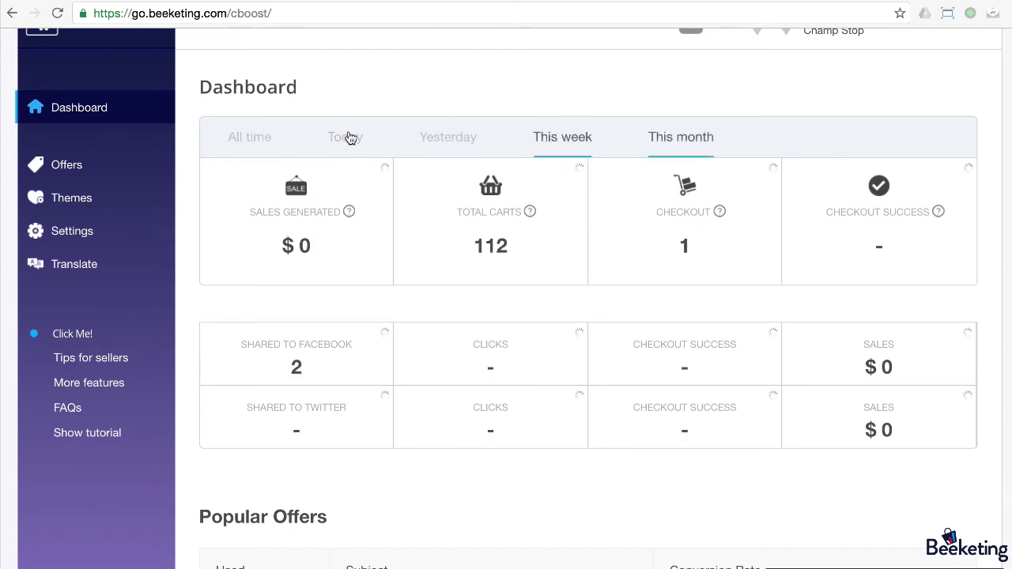
click(265, 131)
scroll(303, 292, down, 2)
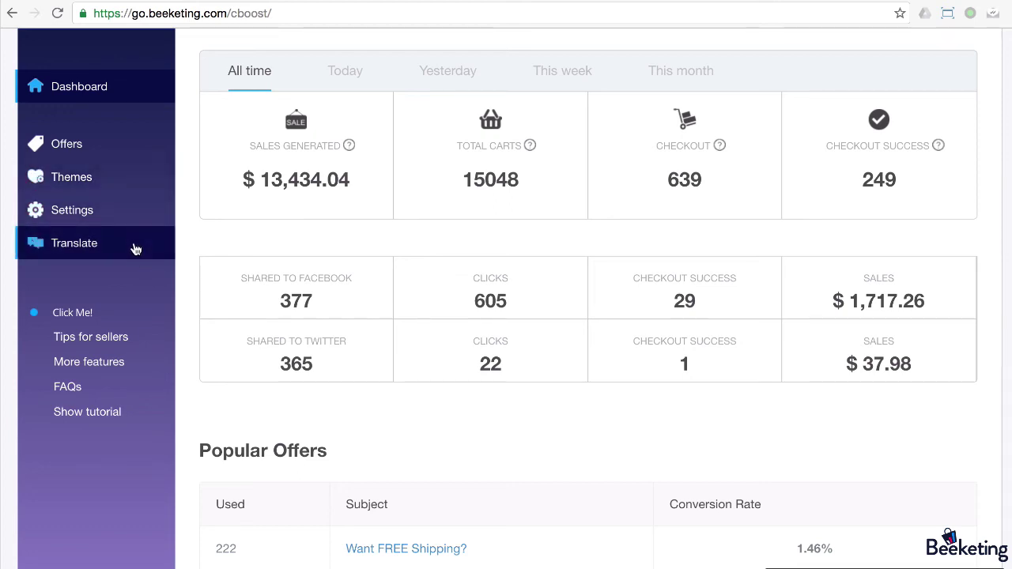
Step: Go through the Settings page's sharing networks, offer placement, minimized icon and notification sections
click(131, 213)
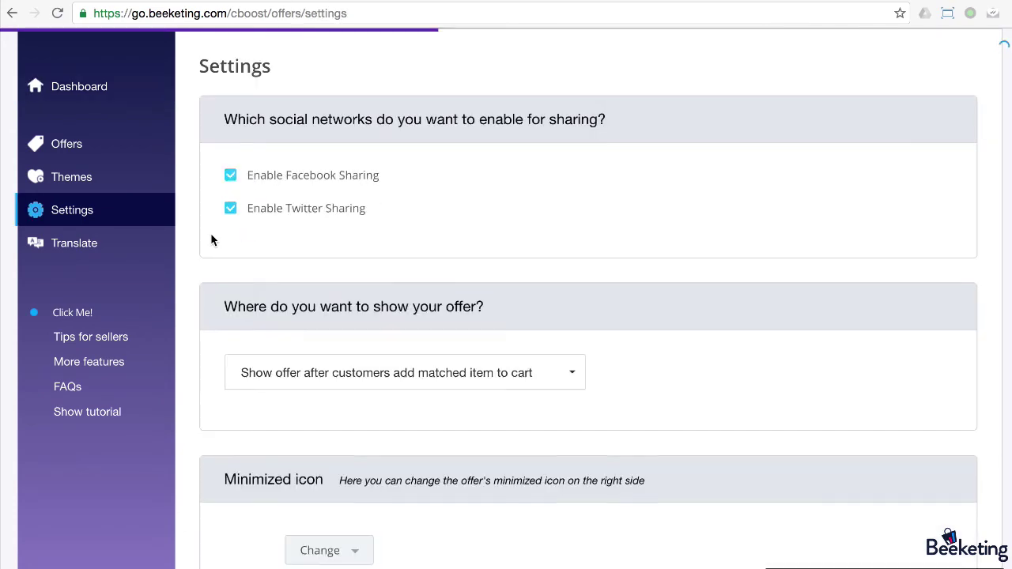
scroll(212, 240, down, 2)
scroll(211, 241, down, 2)
scroll(212, 240, down, 1)
scroll(211, 241, down, 2)
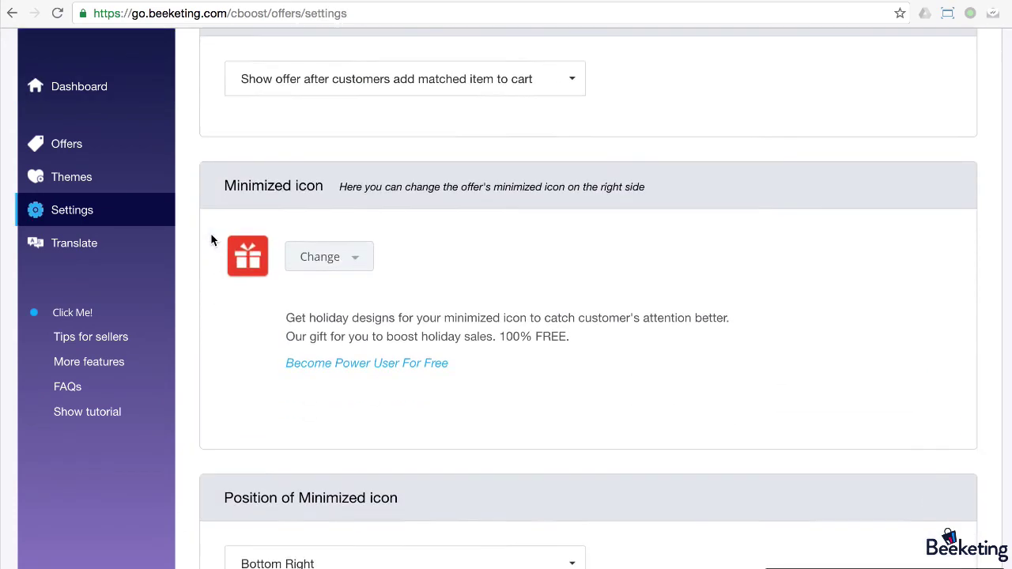
scroll(212, 240, down, 1)
scroll(211, 241, down, 3)
scroll(212, 240, down, 3)
scroll(212, 240, down, 2)
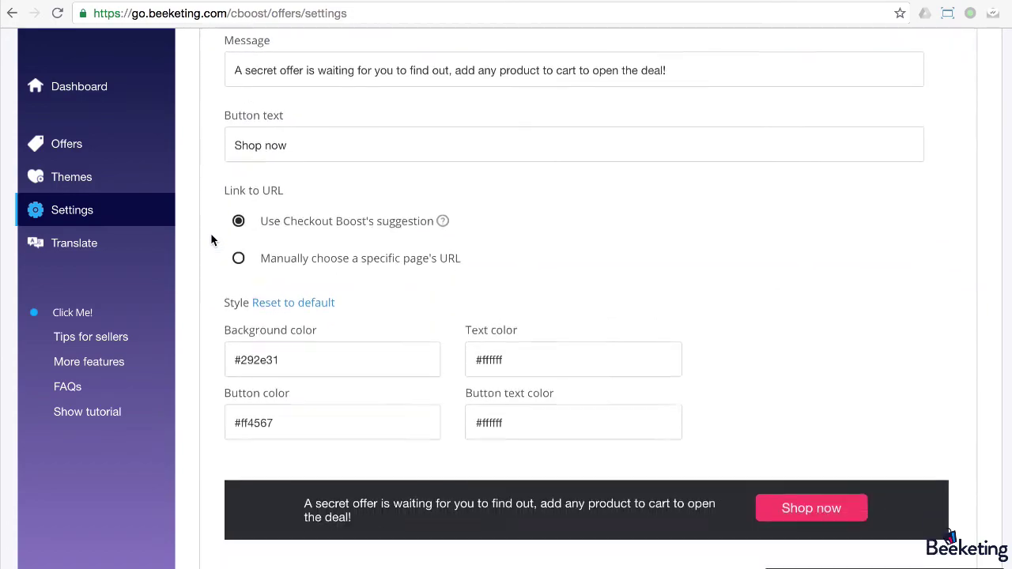
scroll(212, 240, down, 1)
scroll(212, 241, down, 2)
scroll(211, 241, down, 2)
scroll(212, 241, down, 2)
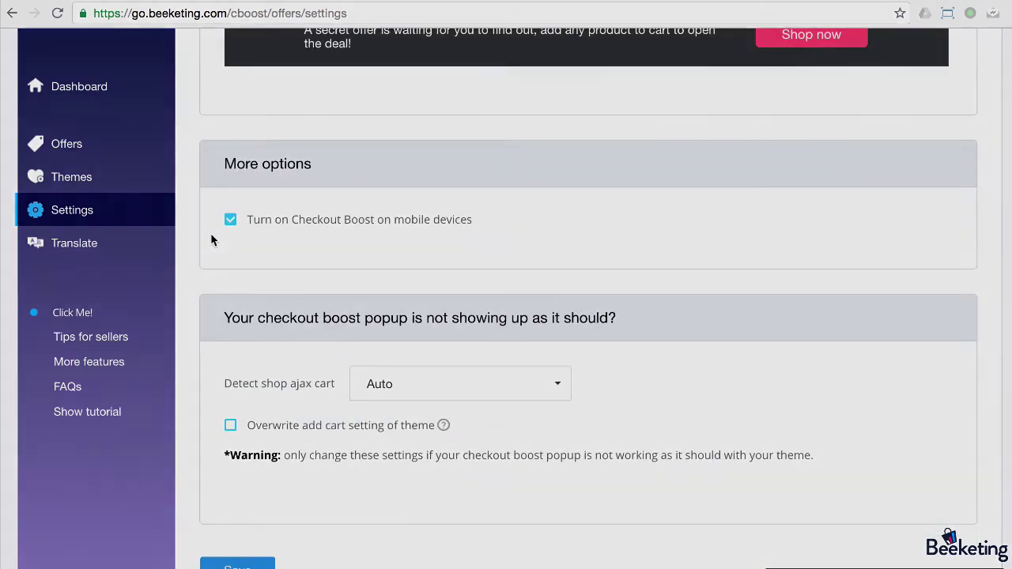
scroll(212, 240, down, 1)
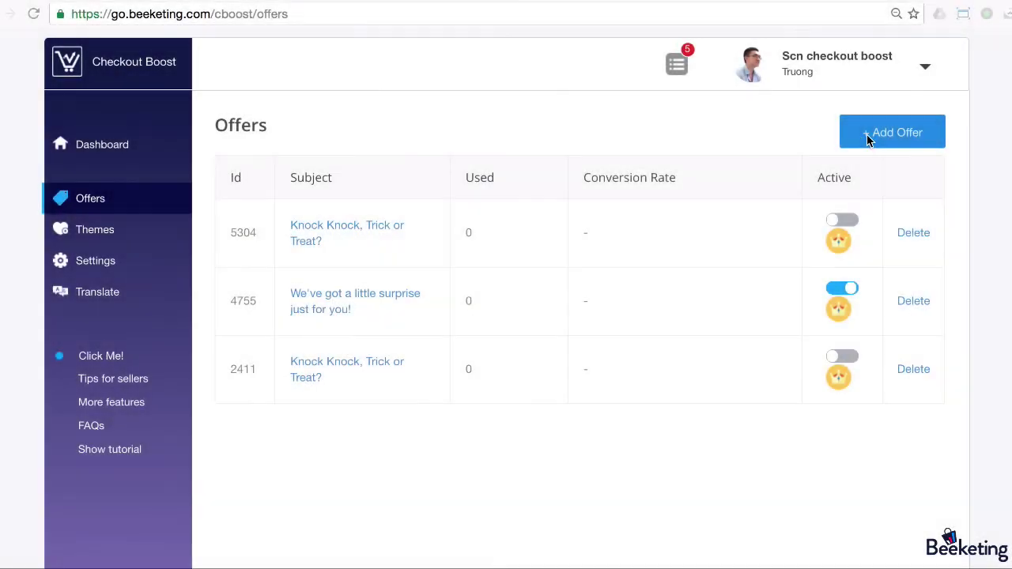